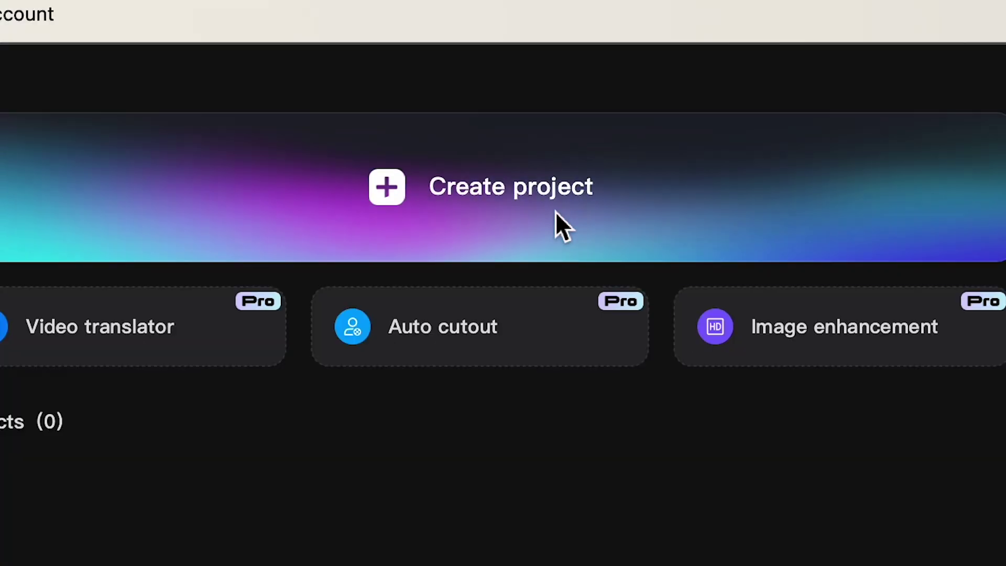
- Create a new project and place 1 – Jump.MOV at the start of the main track
{"action": "left_click", "coordinate": [427, 61]}
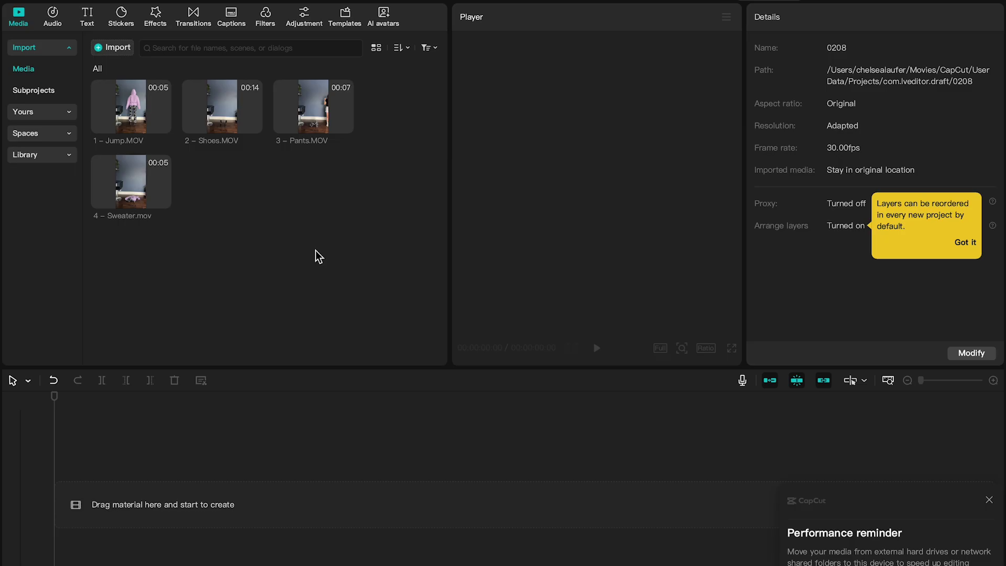
{"action": "left_click", "coordinate": [124, 124]}
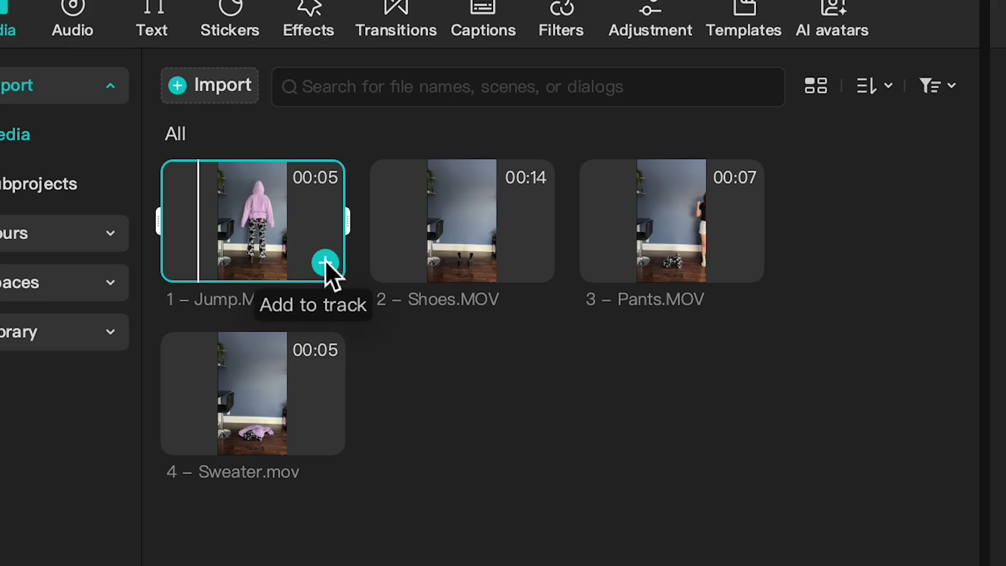
{"action": "left_click_drag", "start_coordinate": [298, 241], "coordinate": [168, 473]}
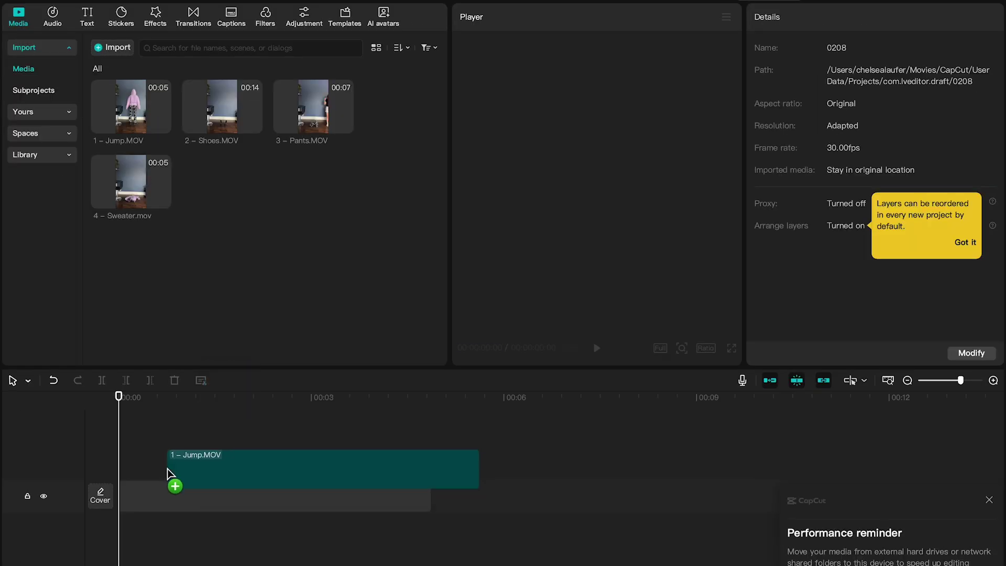
{"action": "left_click_drag", "start_coordinate": [168, 474], "coordinate": [165, 495]}
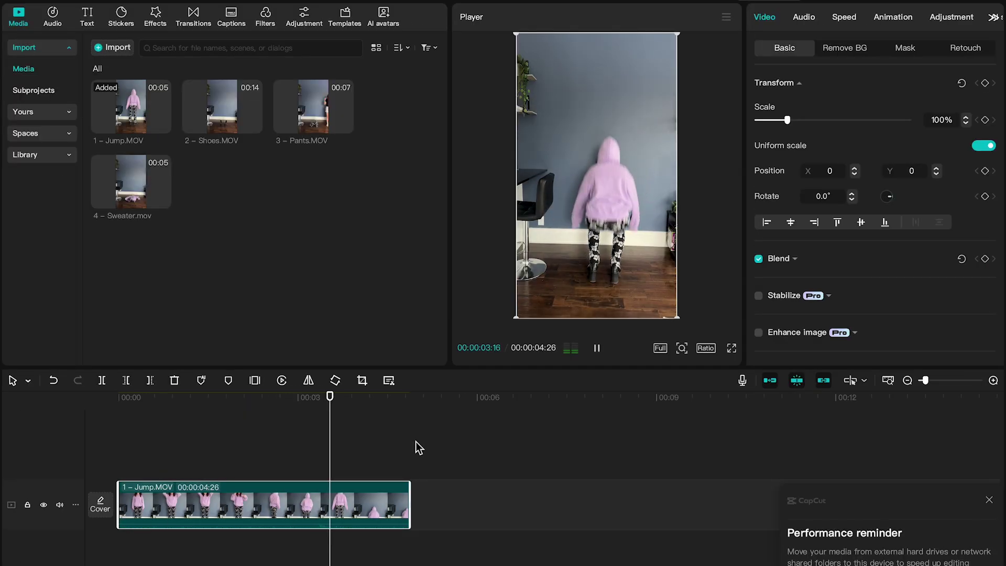
- Split the Jump clip at 00:00:03:07, in mid-jump, and add a Split mask to its second part
{"action": "left_click", "coordinate": [315, 399]}
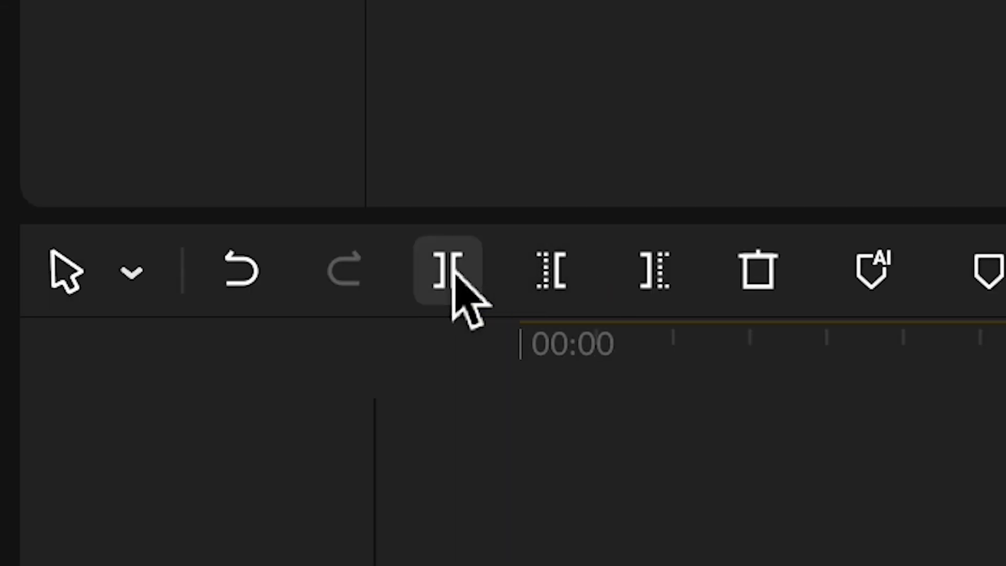
{"action": "left_click", "coordinate": [454, 273]}
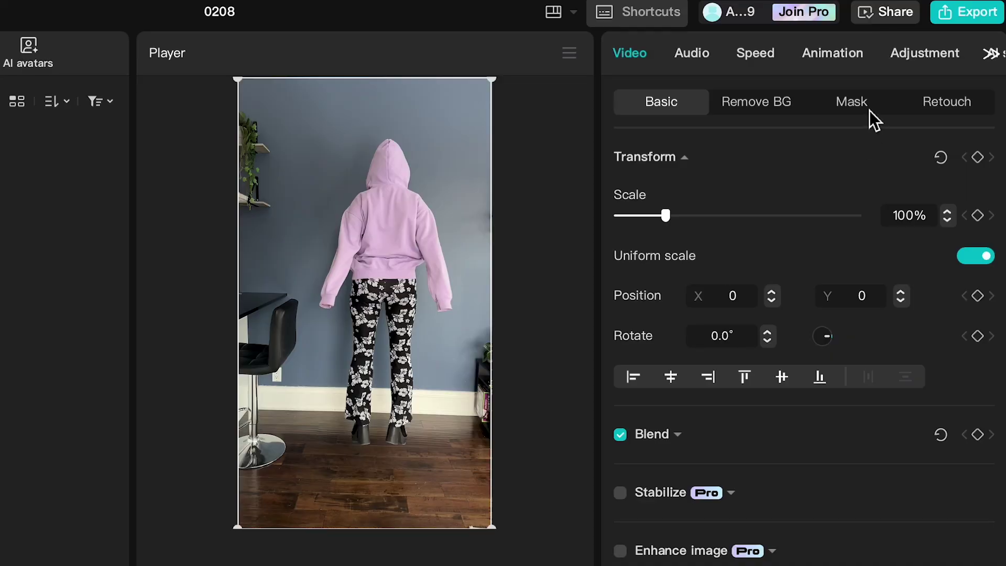
{"action": "left_click", "coordinate": [870, 111]}
{"action": "left_click", "coordinate": [696, 188]}
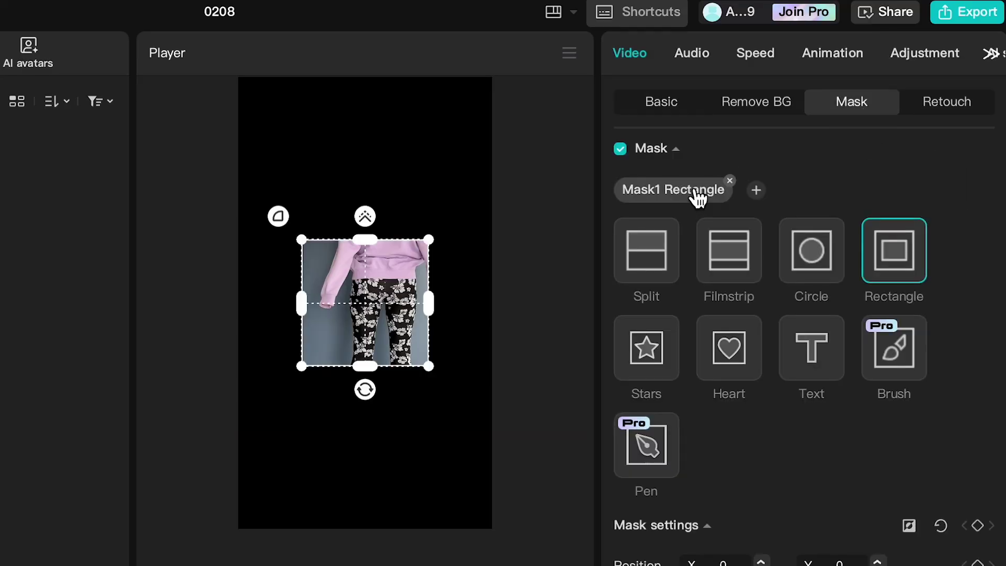
{"action": "left_click", "coordinate": [631, 258]}
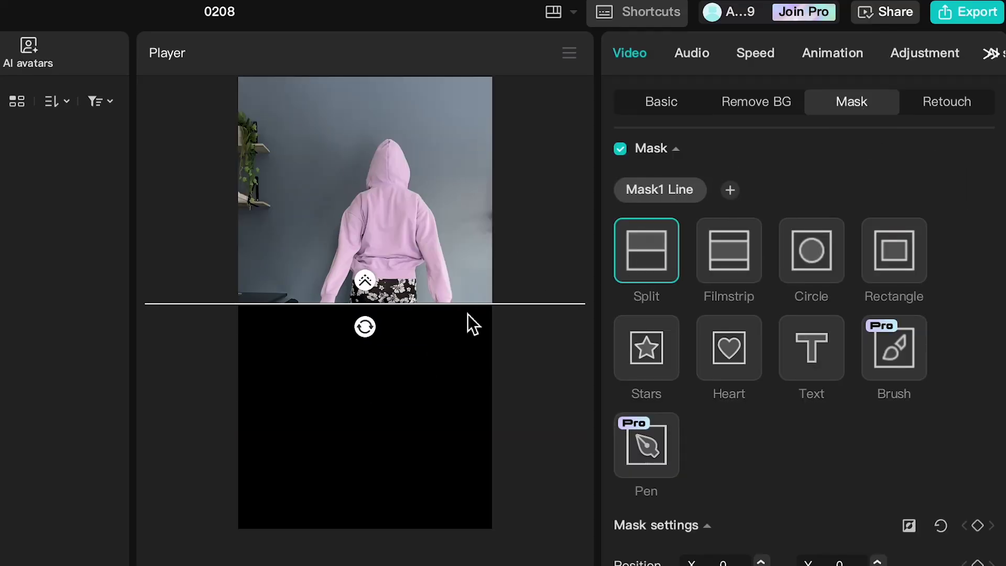
- Rotate the split mask so its lower side shows, feather its edge, and raise its line to the frame's top edge
{"action": "left_click_drag", "start_coordinate": [483, 297], "coordinate": [481, 271]}
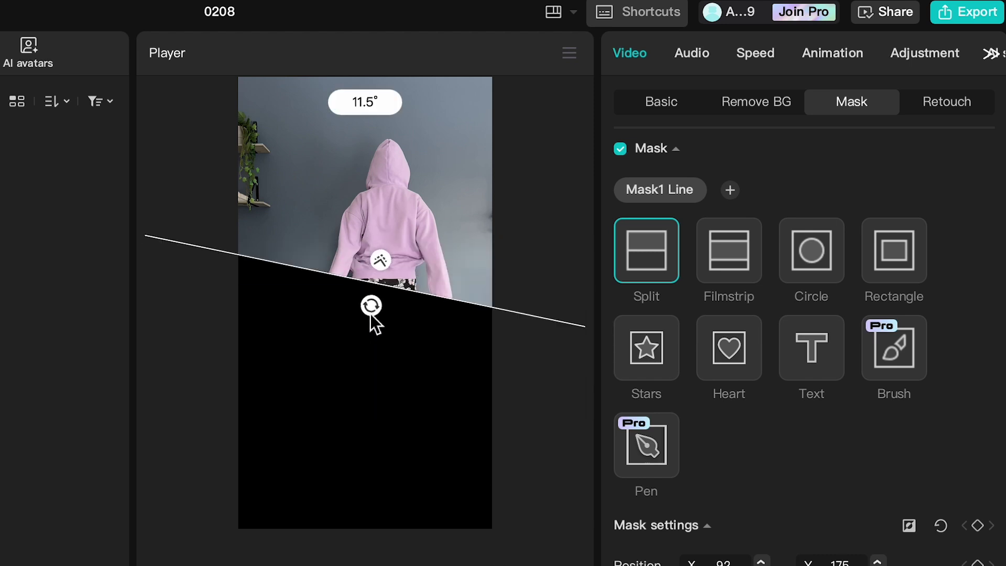
{"action": "left_click_drag", "start_coordinate": [371, 315], "coordinate": [367, 193]}
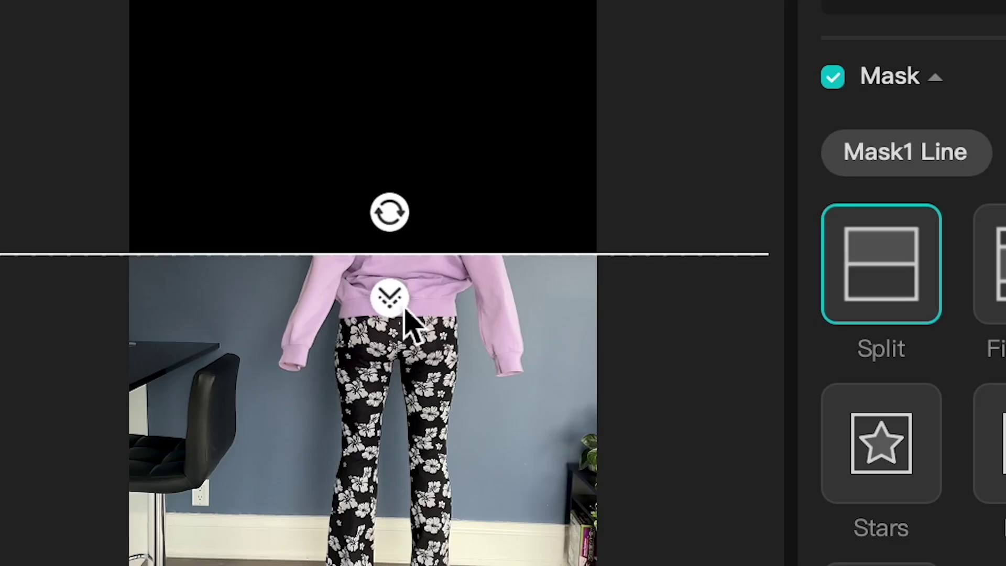
{"action": "left_click_drag", "start_coordinate": [390, 299], "coordinate": [394, 333]}
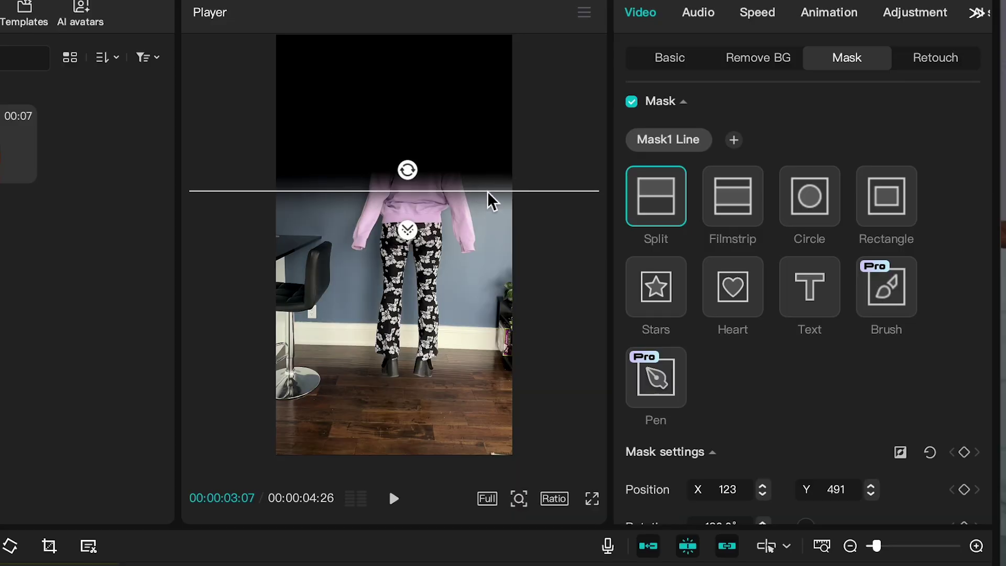
{"action": "left_click_drag", "start_coordinate": [487, 192], "coordinate": [485, 46]}
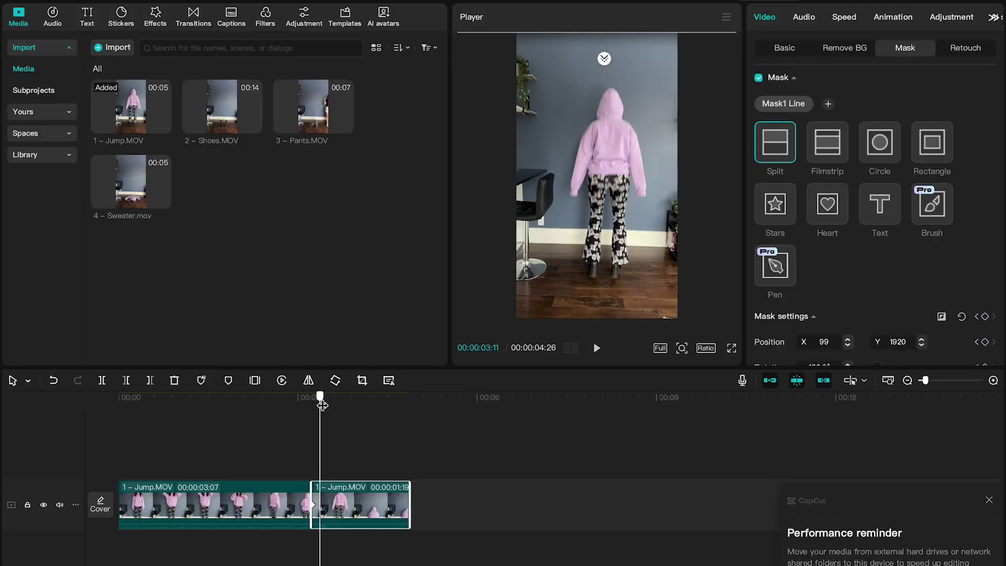
- Lower the mask line to the frame's bottom edge at the crouched landing frame and play back the wipe
{"action": "left_click_drag", "start_coordinate": [323, 403], "coordinate": [341, 409]}
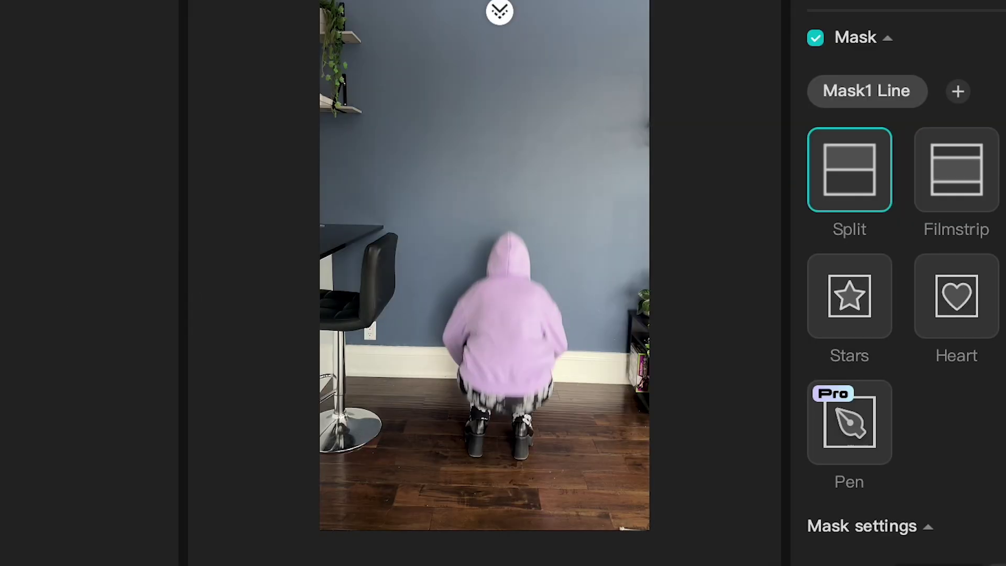
{"action": "left_click_drag", "start_coordinate": [532, 21], "coordinate": [540, 548]}
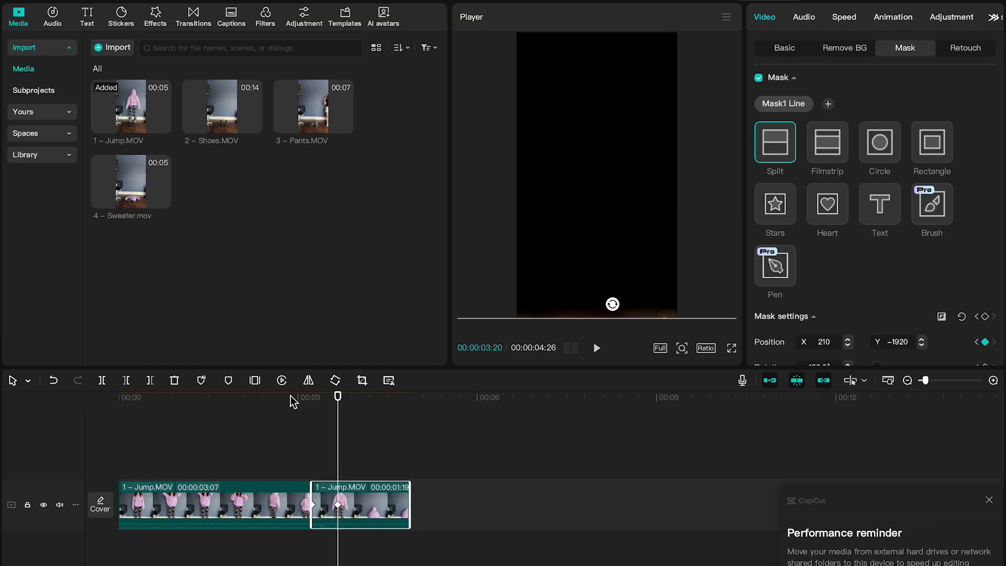
{"action": "left_click", "coordinate": [292, 403]}
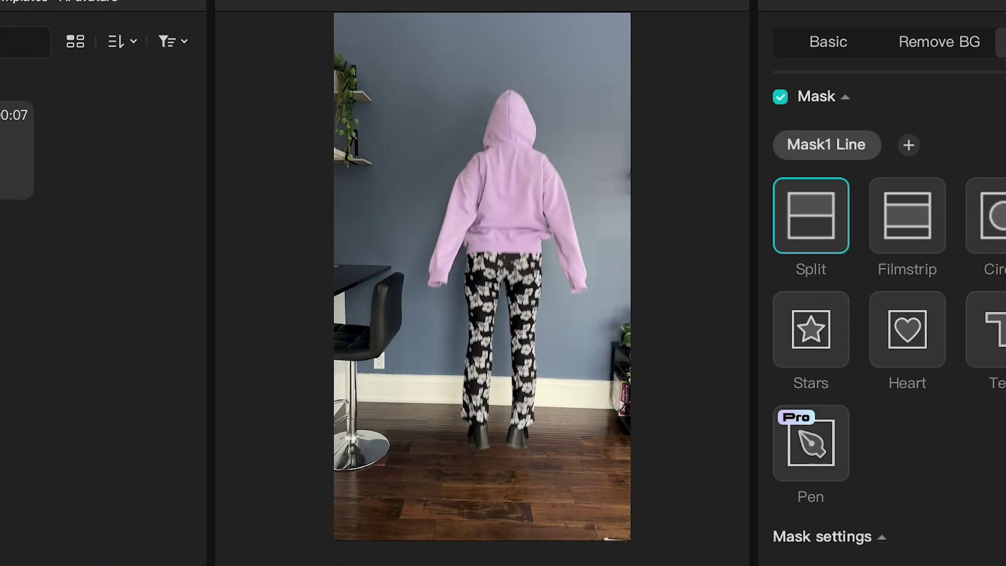
{"action": "key", "text": "space"}
{"action": "left_click", "coordinate": [325, 408]}
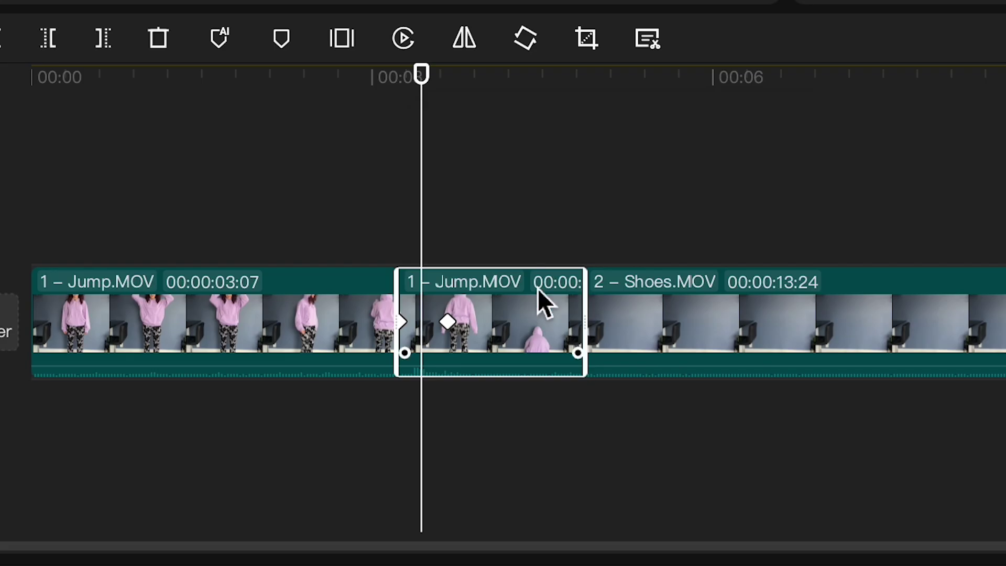
- Move the masked Jump clip to a track above 2 – Shoes.MOV and toggle that track's visibility to compare both layers
{"action": "left_click_drag", "start_coordinate": [492, 284], "coordinate": [501, 159]}
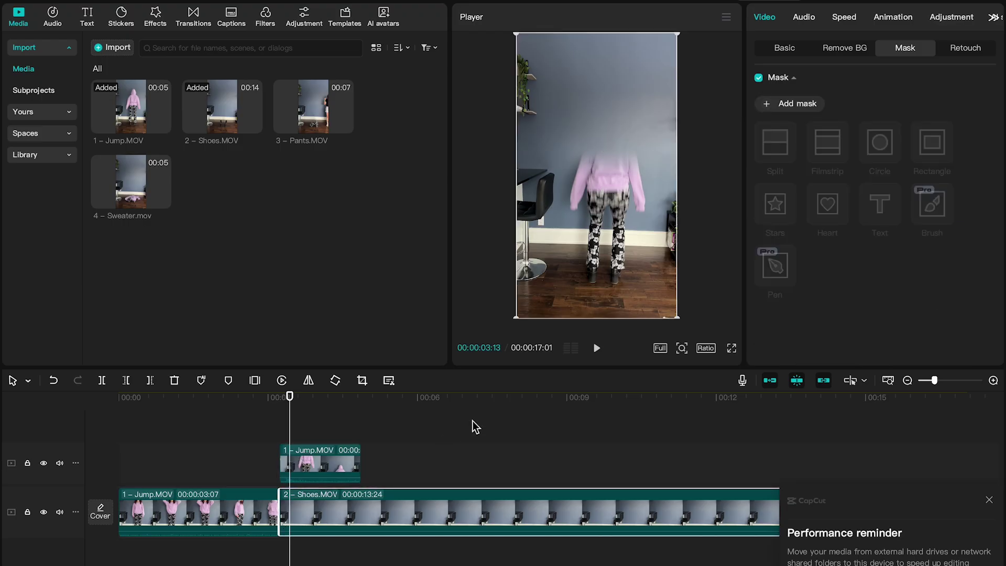
{"action": "left_click", "coordinate": [43, 464]}
{"action": "left_click", "coordinate": [44, 463]}
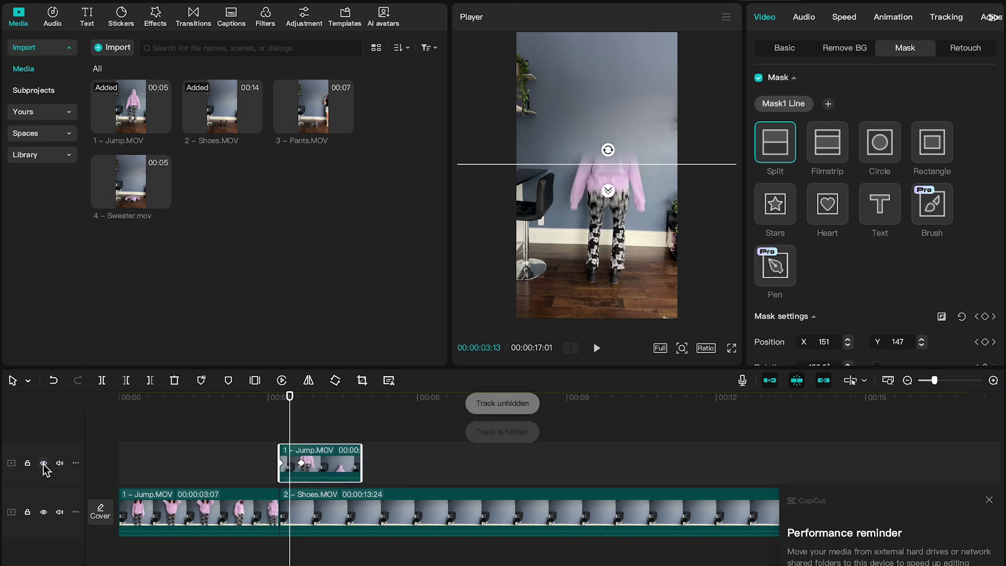
{"action": "left_click", "coordinate": [43, 464]}
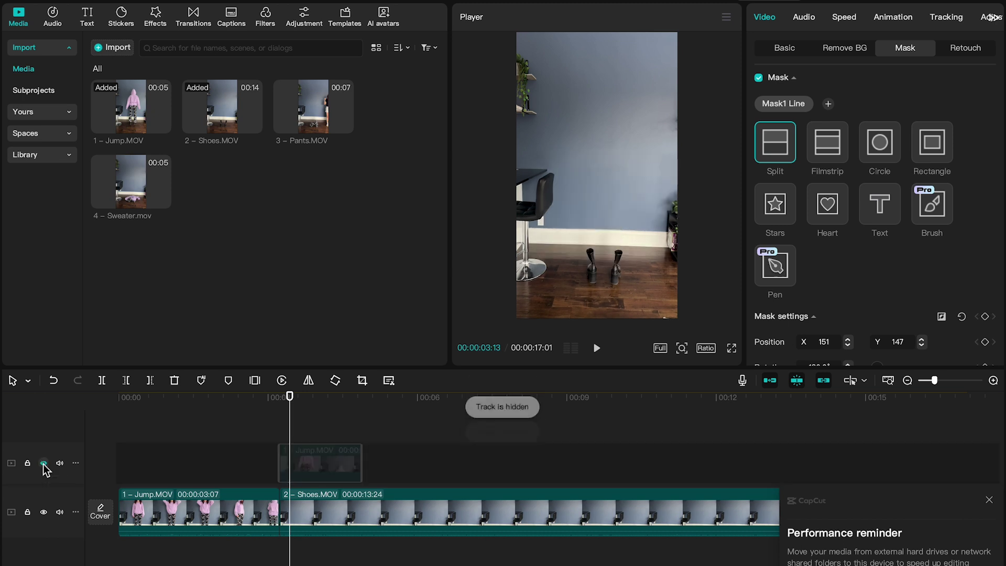
{"action": "left_click", "coordinate": [44, 463]}
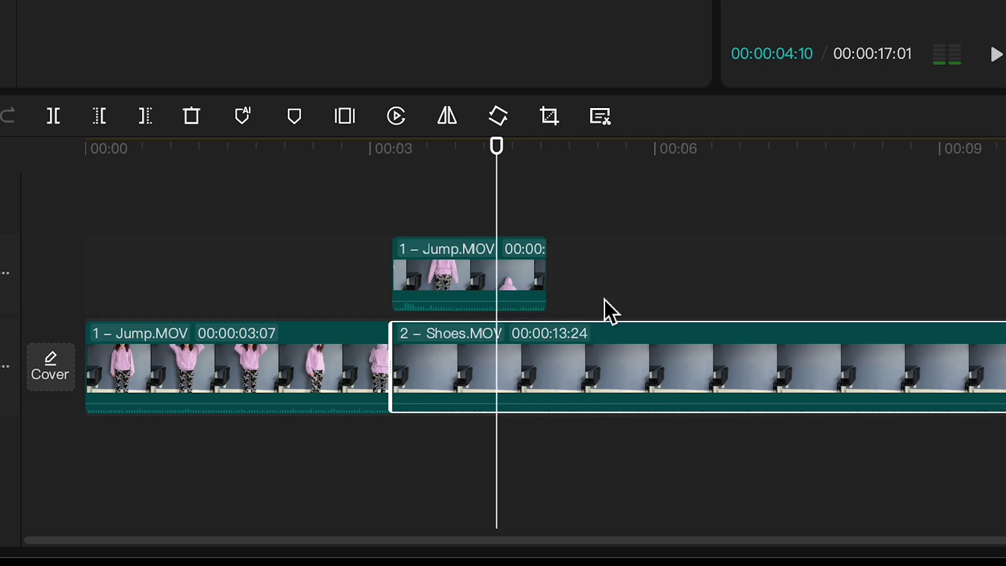
- Trim the end of the Shoes clip to a length of 00:00:04:17
{"action": "scroll", "coordinate": [584, 332], "scroll_direction": "down", "scroll_amount": 5}
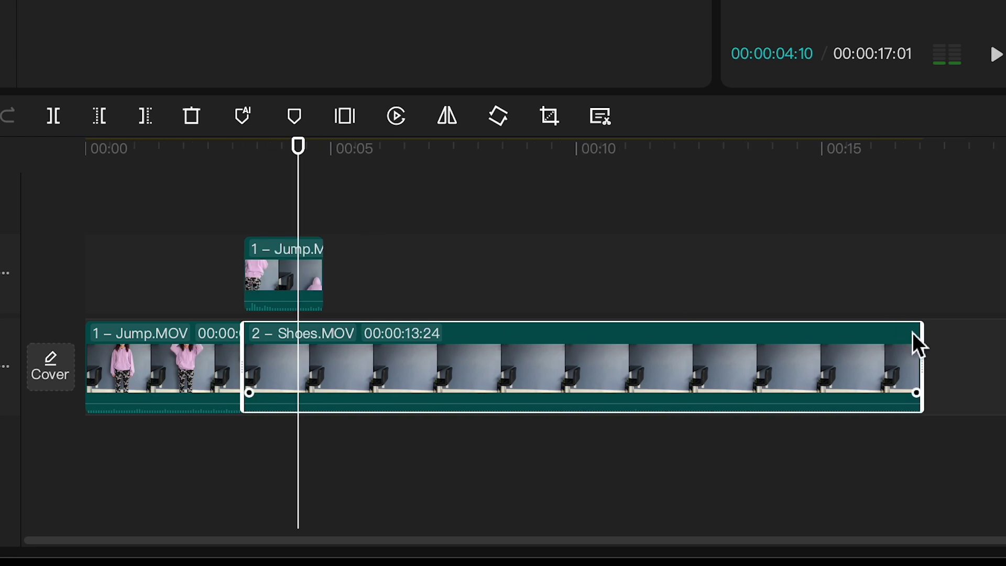
{"action": "left_click_drag", "start_coordinate": [922, 350], "coordinate": [644, 339]}
{"action": "left_click_drag", "start_coordinate": [491, 338], "coordinate": [396, 360]}
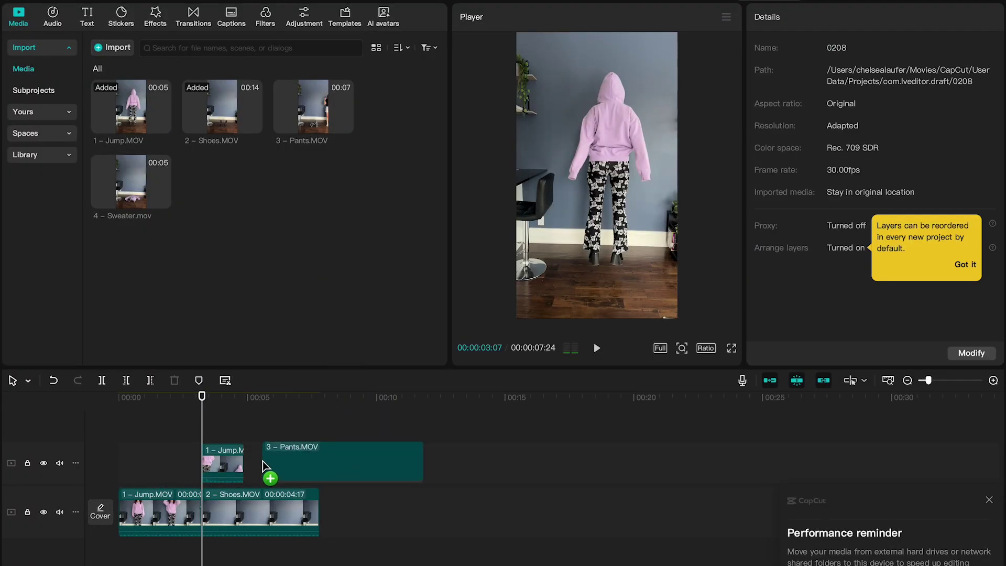
- Layer 3 – Pants.MOV on its own track between the masked Jump clip and the Shoes clip, aligned with their start
{"action": "left_click_drag", "start_coordinate": [264, 465], "coordinate": [252, 460]}
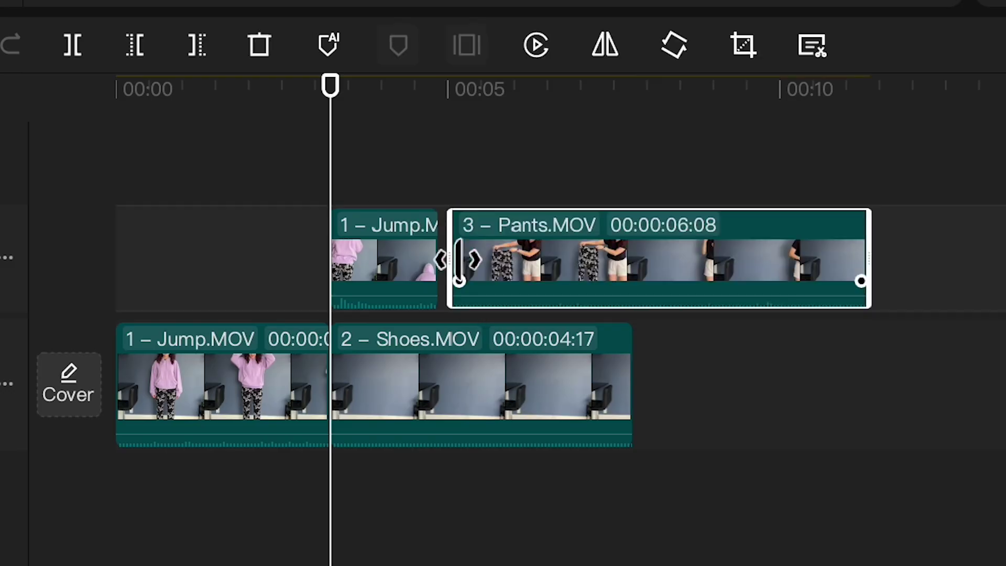
{"action": "scroll", "coordinate": [490, 274], "scroll_direction": "up", "scroll_amount": 4}
{"action": "left_click", "coordinate": [632, 289]}
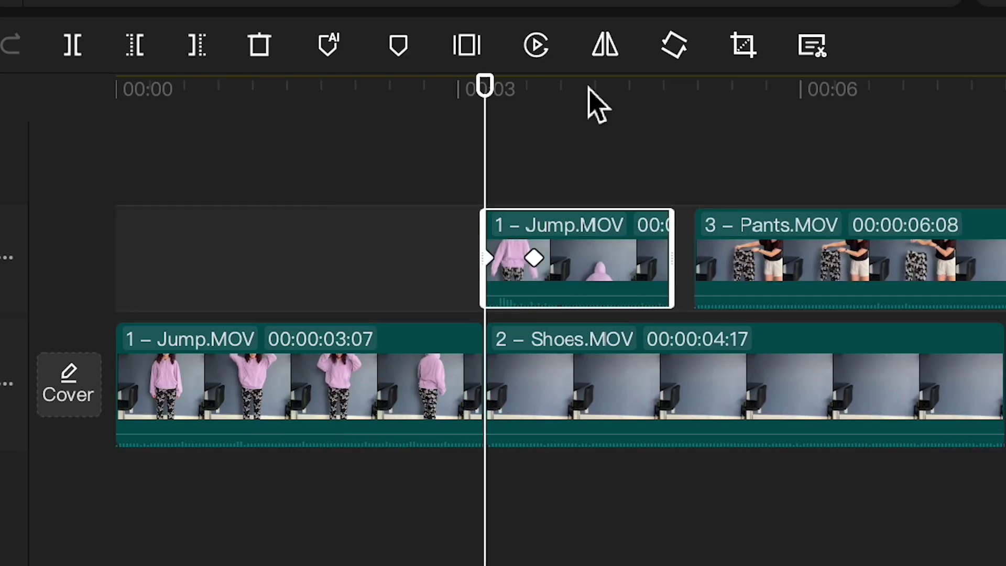
{"action": "left_click_drag", "start_coordinate": [611, 238], "coordinate": [612, 138]}
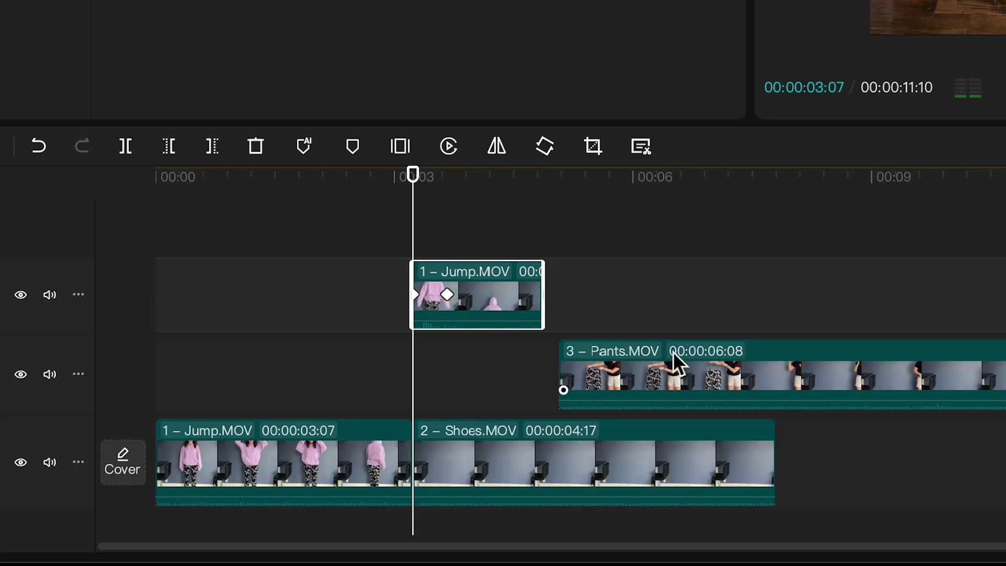
{"action": "left_click_drag", "start_coordinate": [858, 341], "coordinate": [647, 352]}
{"action": "key", "text": "space"}
{"action": "key", "text": "space"}
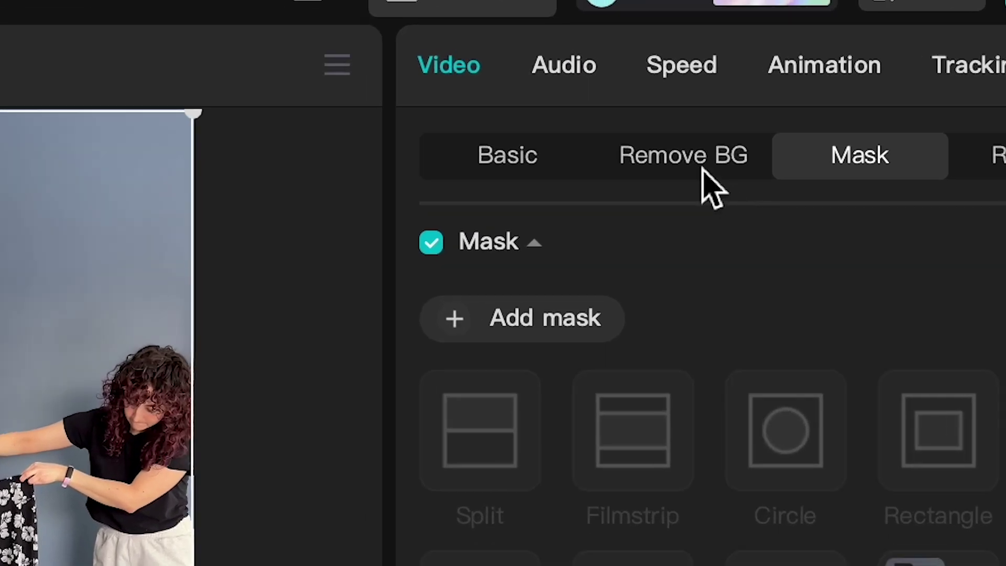
- Turn on custom background removal for the Pants clip and brush over the held floral pants at brush size 20
{"action": "left_click", "coordinate": [701, 161]}
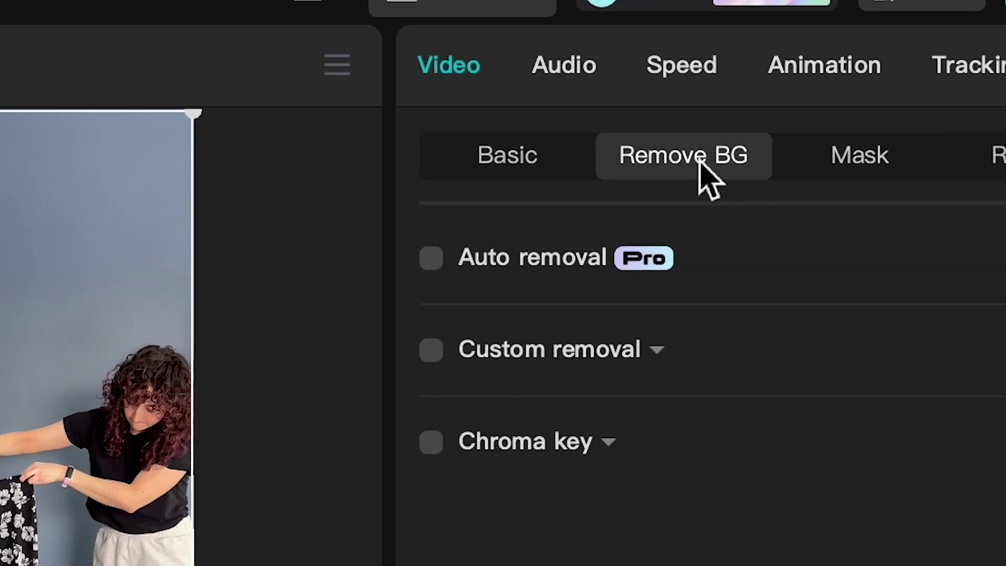
{"action": "left_click", "coordinate": [432, 350]}
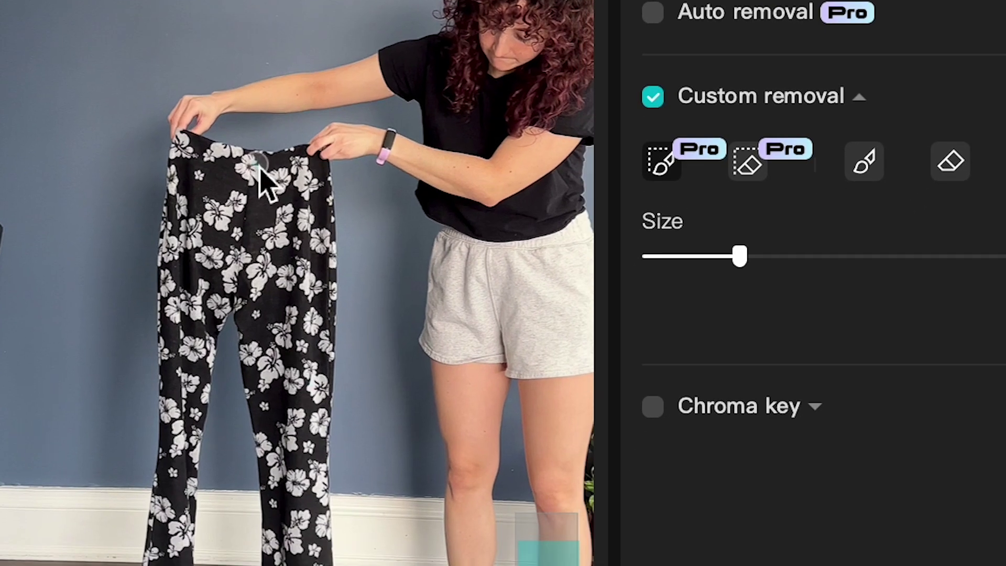
{"action": "left_click_drag", "start_coordinate": [282, 186], "coordinate": [287, 443]}
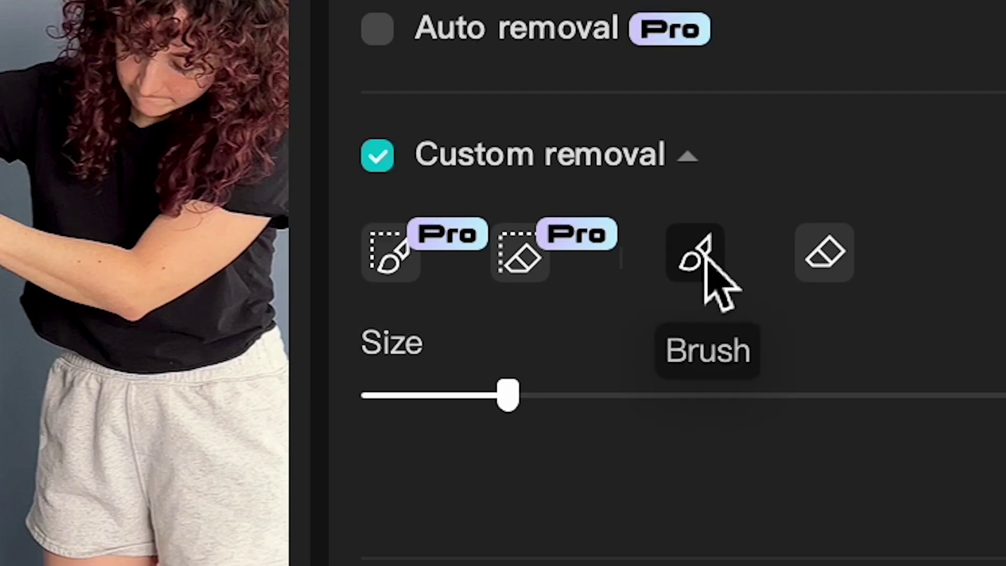
{"action": "left_click", "coordinate": [736, 203]}
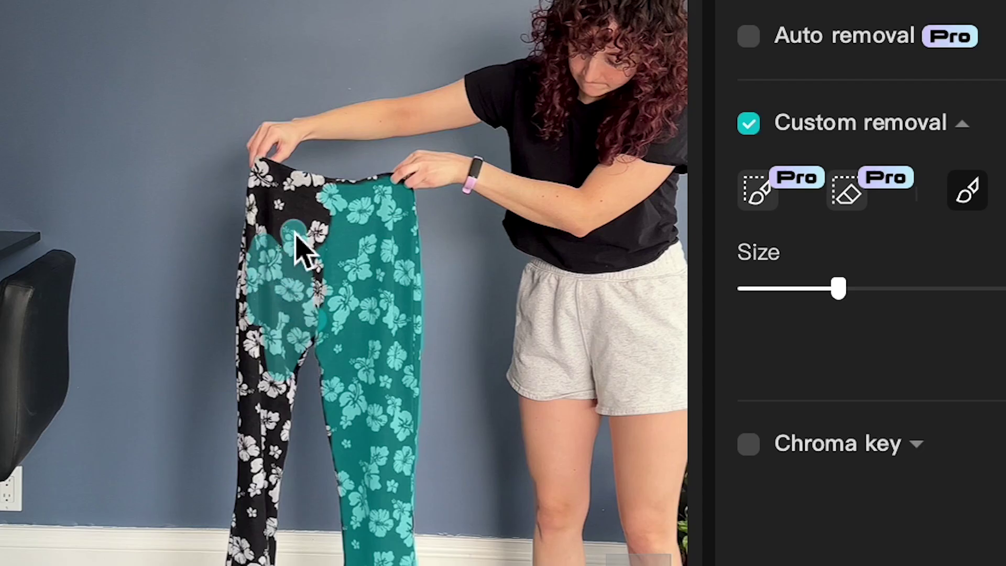
{"action": "mouse_move", "coordinate": [296, 236]}
{"action": "left_mouse_down"}
{"action": "mouse_move", "coordinate": [272, 412]}
{"action": "mouse_move", "coordinate": [254, 386]}
{"action": "mouse_move", "coordinate": [259, 330]}
{"action": "mouse_move", "coordinate": [292, 445]}
{"action": "mouse_move", "coordinate": [186, 423]}
{"action": "mouse_move", "coordinate": [186, 170]}
{"action": "mouse_move", "coordinate": [350, 60]}
{"action": "left_mouse_up"}
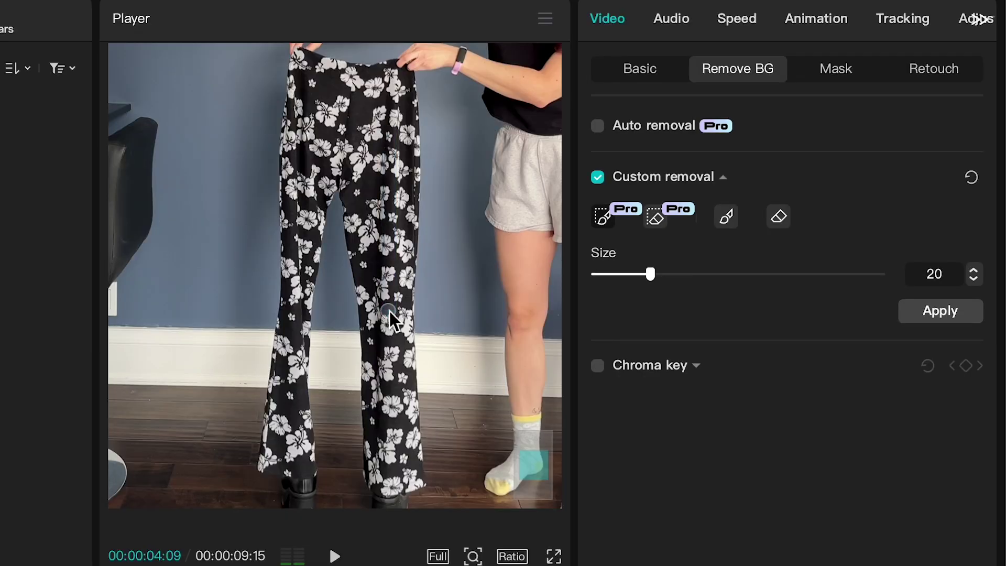
- Paint over both legs of the floral pants at 00:00:04:09 and apply the custom removal
{"action": "left_click", "coordinate": [389, 310]}
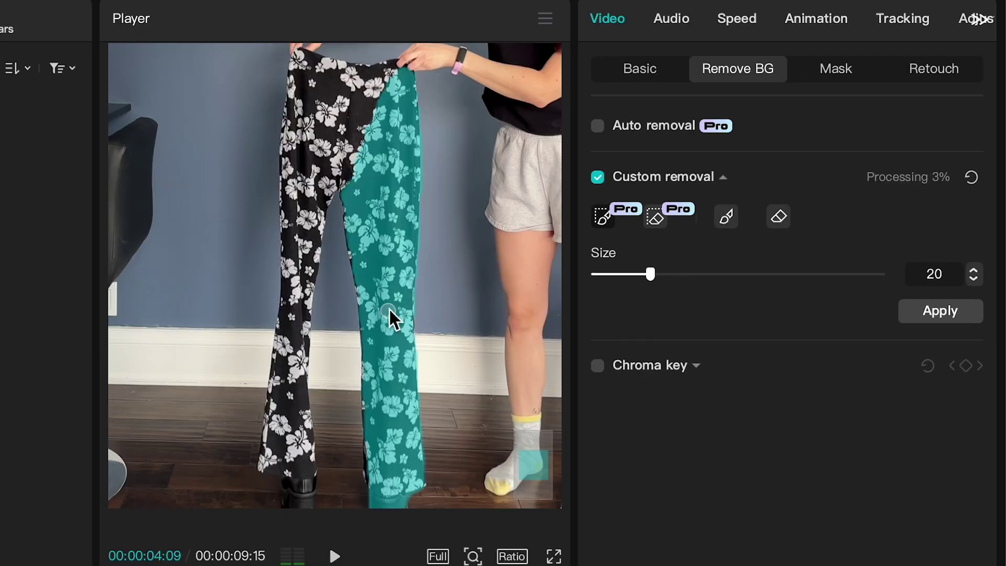
{"action": "mouse_move", "coordinate": [373, 118]}
{"action": "left_mouse_down"}
{"action": "mouse_move", "coordinate": [293, 267]}
{"action": "mouse_move", "coordinate": [276, 441]}
{"action": "left_mouse_up"}
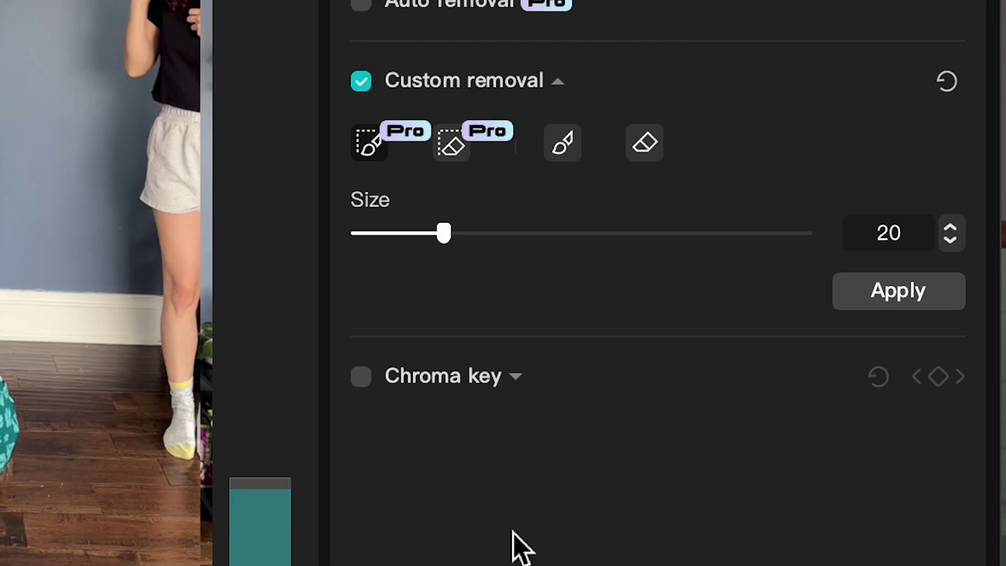
{"action": "left_click", "coordinate": [900, 292]}
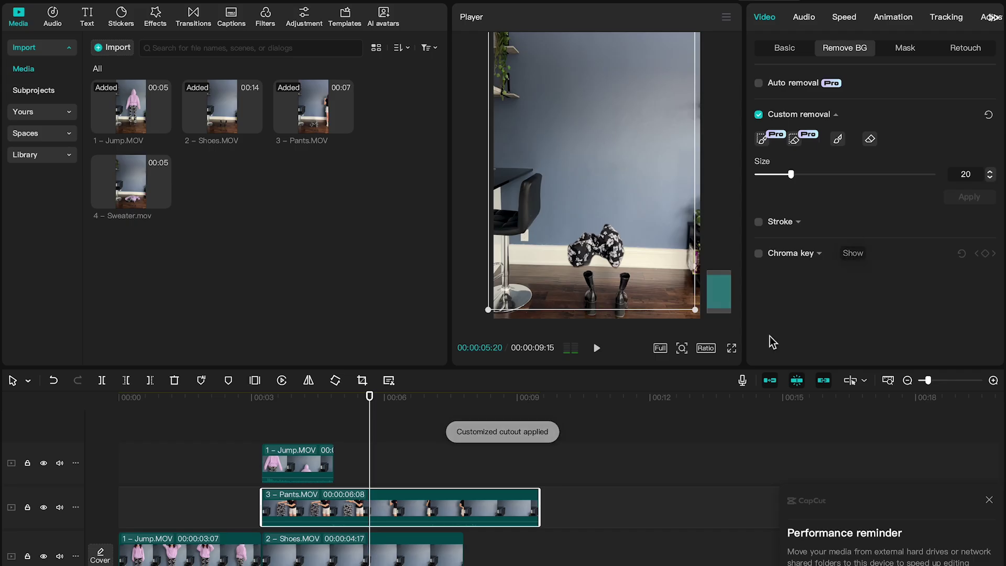
- Reposition the Pants clip in the preview so the fallen pants line up with the boots, checking an earlier frame
{"action": "left_click", "coordinate": [397, 414]}
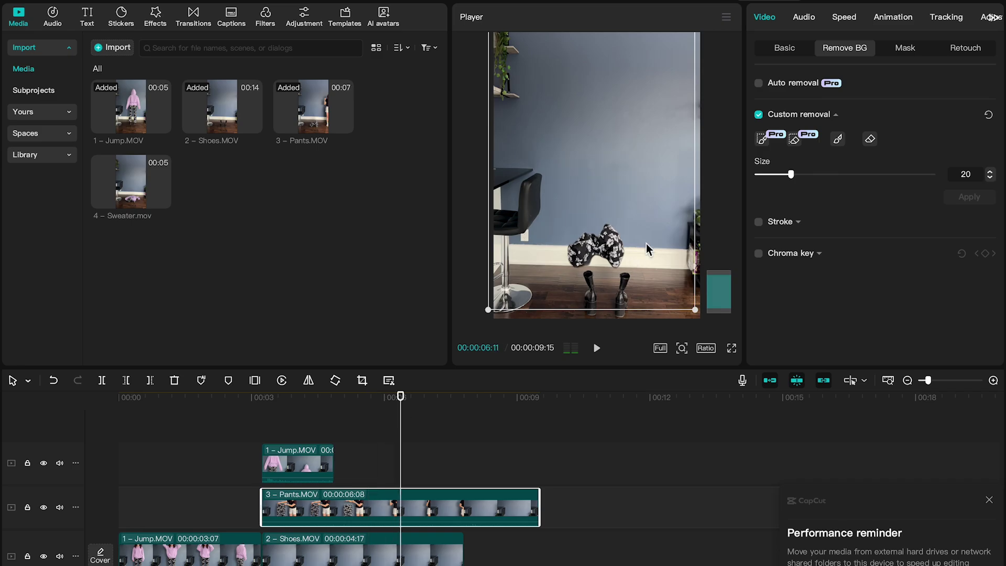
{"action": "left_click_drag", "start_coordinate": [647, 243], "coordinate": [652, 272]}
{"action": "scroll", "coordinate": [651, 271], "scroll_direction": "down", "scroll_amount": 3}
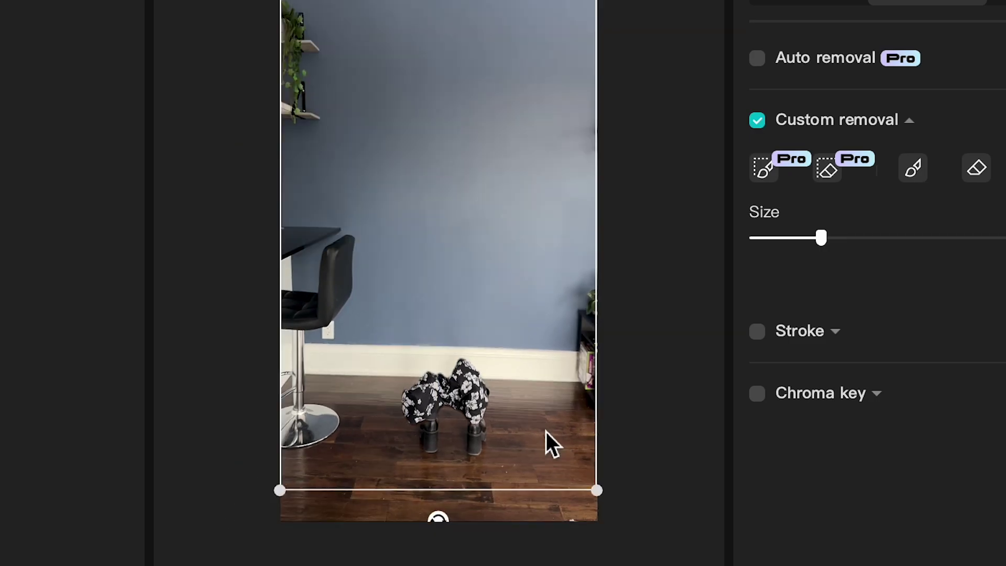
{"action": "scroll", "coordinate": [546, 432], "scroll_direction": "down", "scroll_amount": 2}
{"action": "mouse_move", "coordinate": [546, 432]}
{"action": "left_mouse_down"}
{"action": "mouse_move", "coordinate": [530, 451]}
{"action": "mouse_move", "coordinate": [527, 435]}
{"action": "left_mouse_up"}
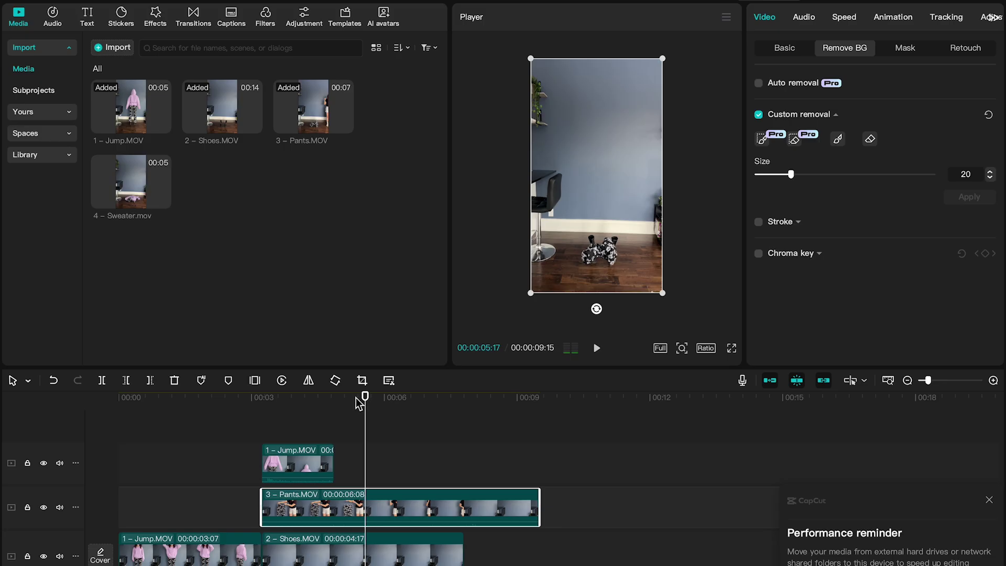
{"action": "left_click", "coordinate": [355, 401]}
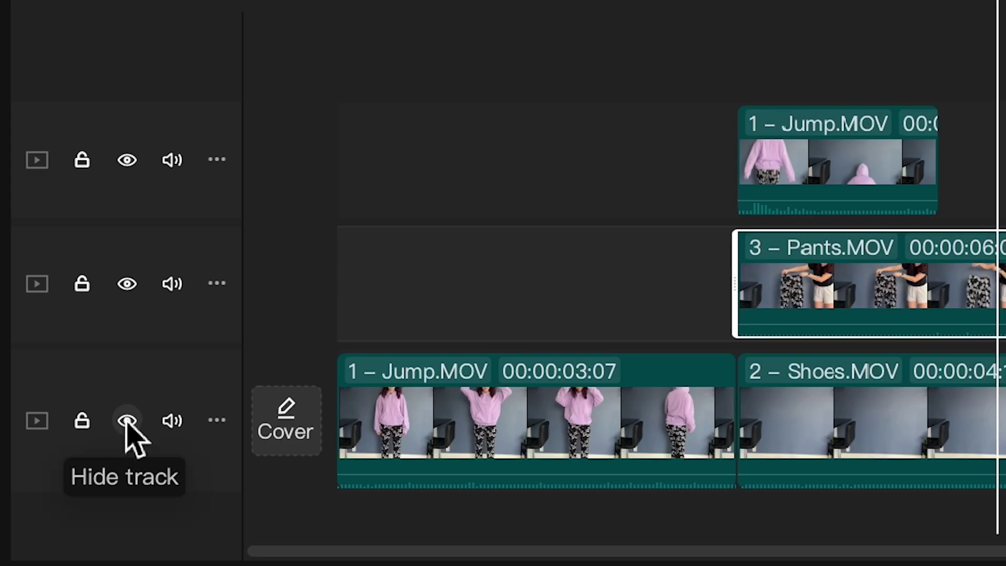
- Hide the main track and play the Pants cutout on its own
{"action": "left_click", "coordinate": [43, 556]}
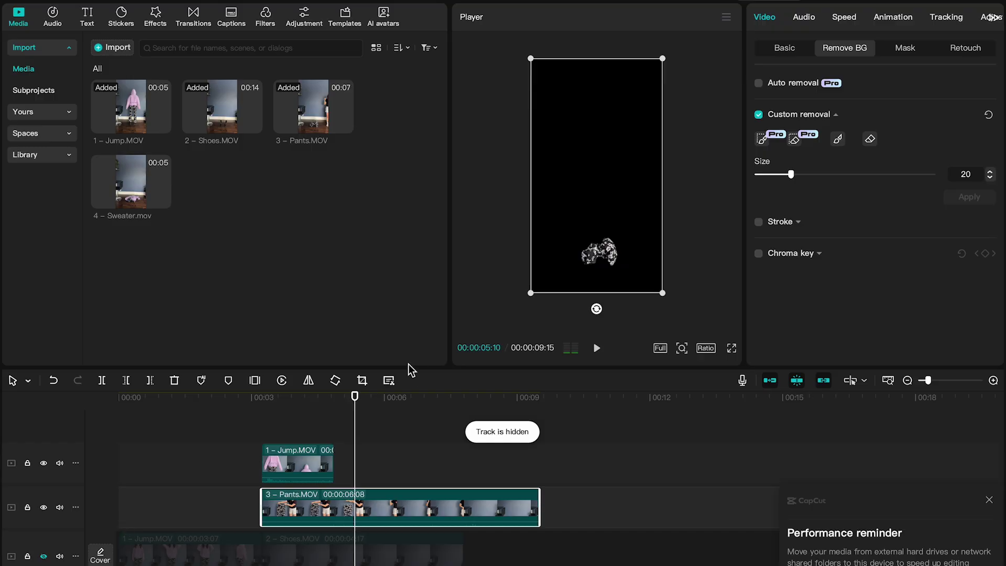
{"action": "left_click", "coordinate": [270, 400]}
{"action": "key", "text": "space"}
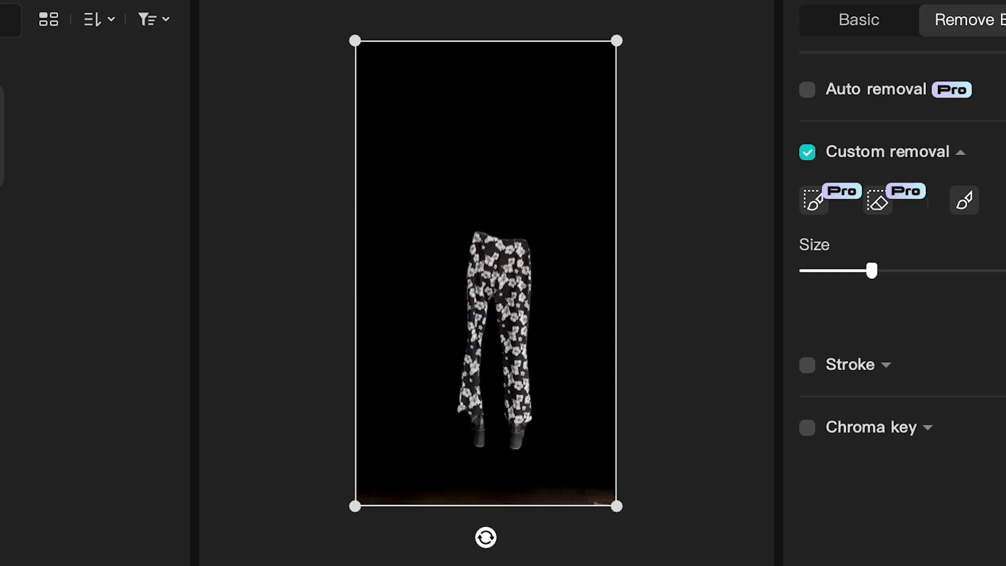
- Shift the Pants clip earlier so the pants' fall matches the jump around 00:00:03:15, checking the match frame by frame
{"action": "left_click_drag", "start_coordinate": [307, 407], "coordinate": [312, 406]}
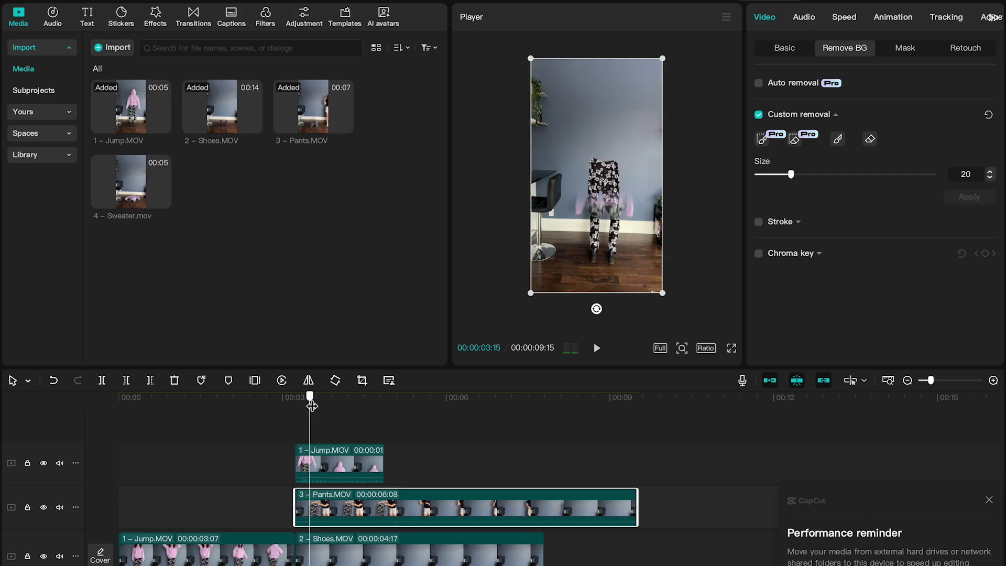
{"action": "left_click_drag", "start_coordinate": [405, 506], "coordinate": [312, 510]}
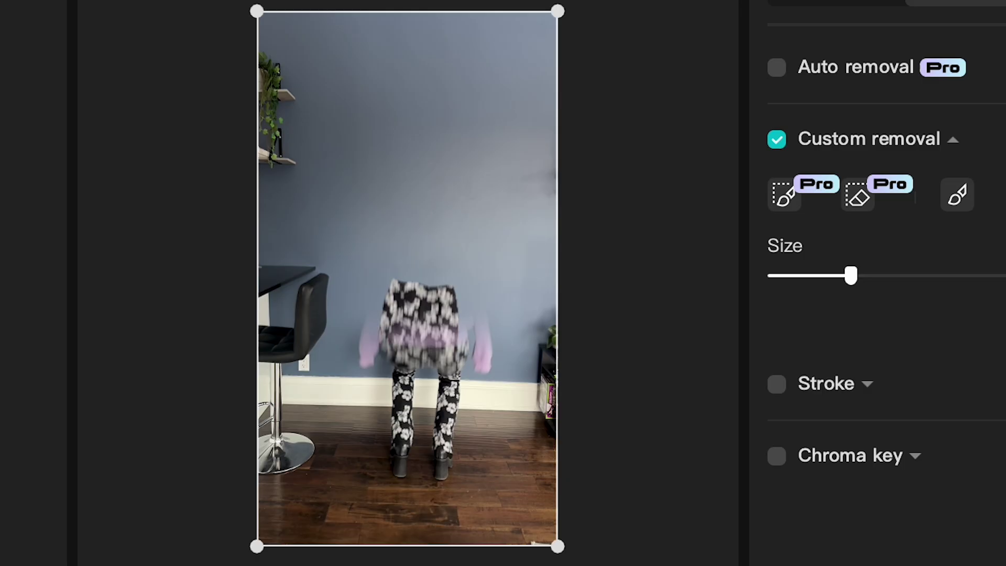
{"action": "key", "text": "Left"}
{"action": "key", "text": "Right"}
{"action": "key", "text": "Right"}
{"action": "key", "text": "Left"}
{"action": "key", "text": "Right"}
{"action": "left_click_drag", "start_coordinate": [429, 504], "coordinate": [422, 504]}
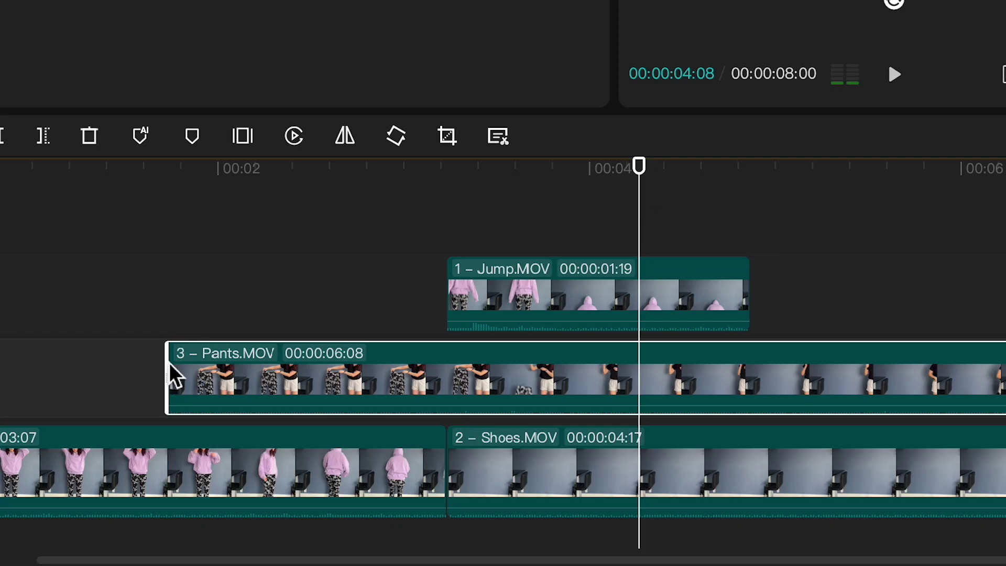
- Trim the start of the Pants clip to the start of the Shoes clip and scrub through the drop
{"action": "left_click_drag", "start_coordinate": [167, 362], "coordinate": [445, 361]}
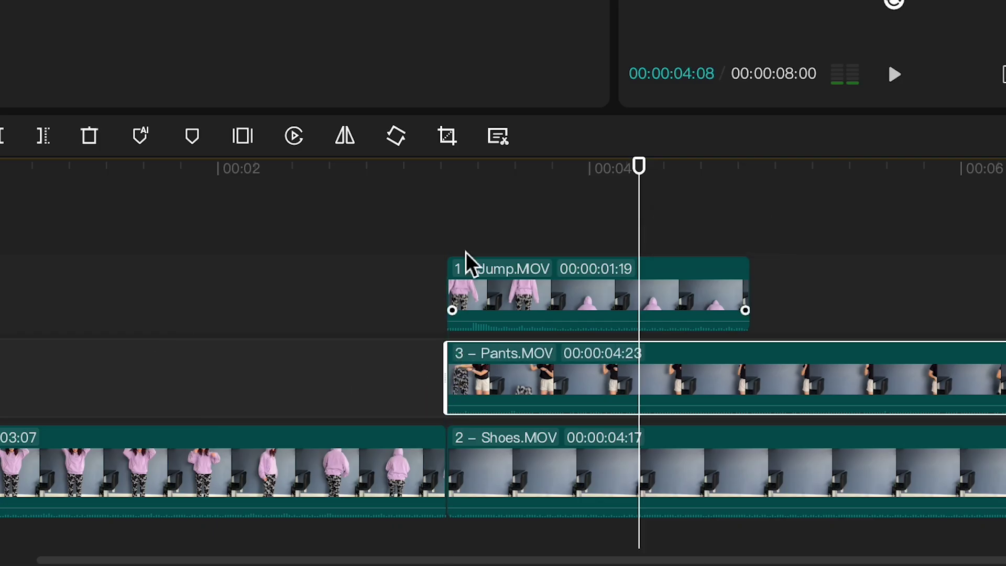
{"action": "left_click", "coordinate": [448, 173]}
{"action": "left_click_drag", "start_coordinate": [449, 176], "coordinate": [476, 202]}
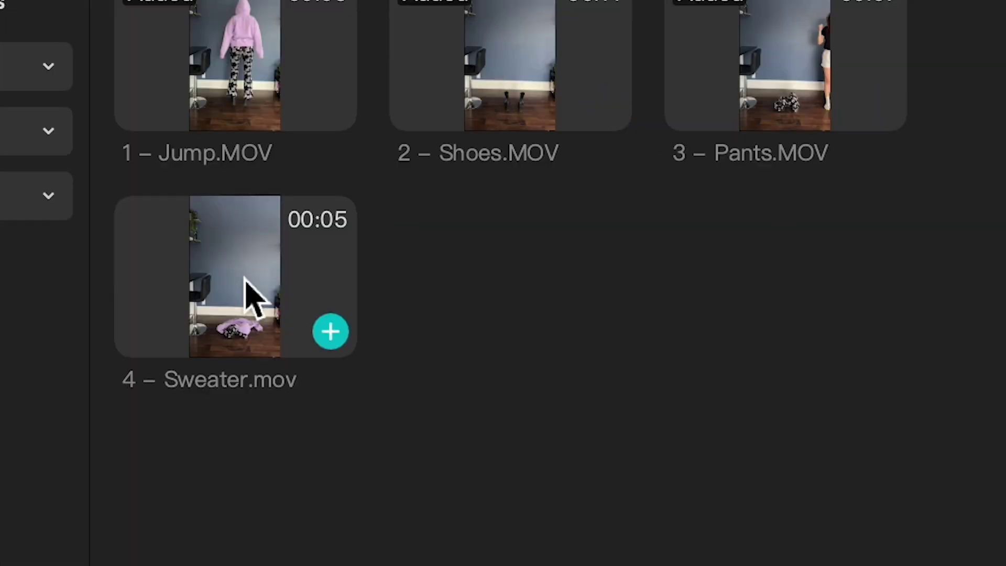
- Add 4 – Sweater.mov above the Pants clip and move the short Jump clip onto a new track above it
{"action": "left_click_drag", "start_coordinate": [135, 186], "coordinate": [546, 457]}
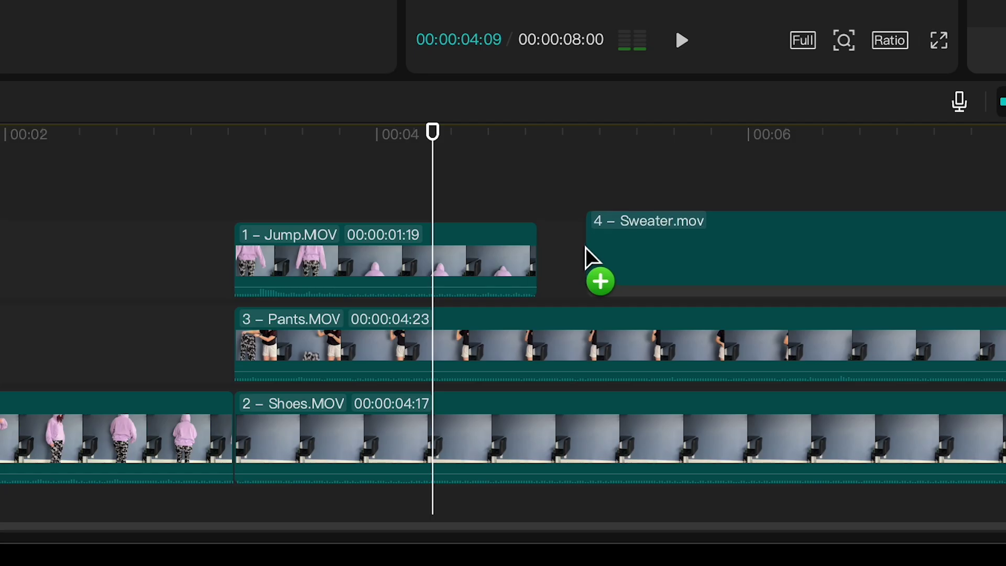
{"action": "left_click_drag", "start_coordinate": [586, 248], "coordinate": [559, 247]}
{"action": "key", "text": "ctrl+minus"}
{"action": "left_click", "coordinate": [267, 249]}
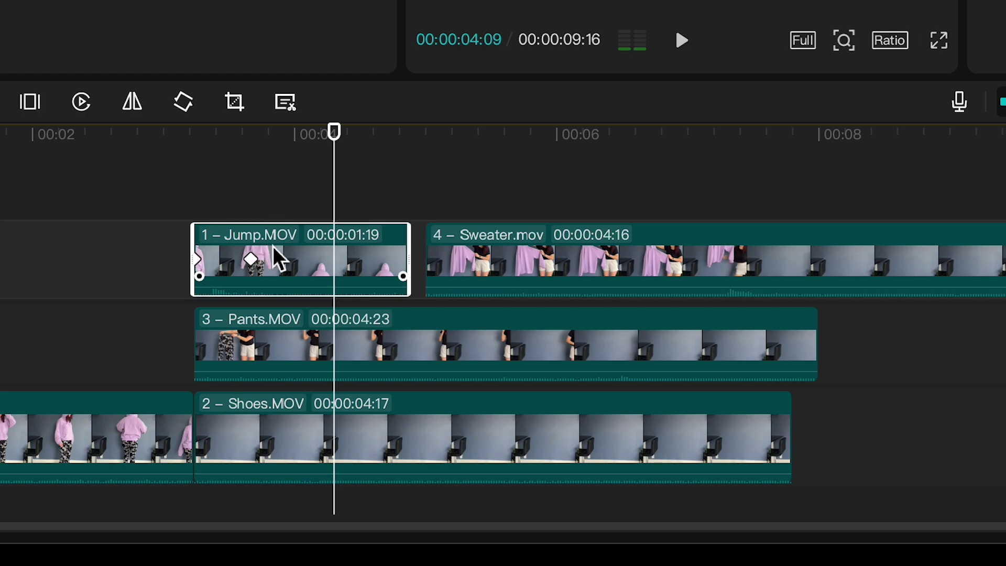
{"action": "left_click_drag", "start_coordinate": [272, 247], "coordinate": [272, 183]}
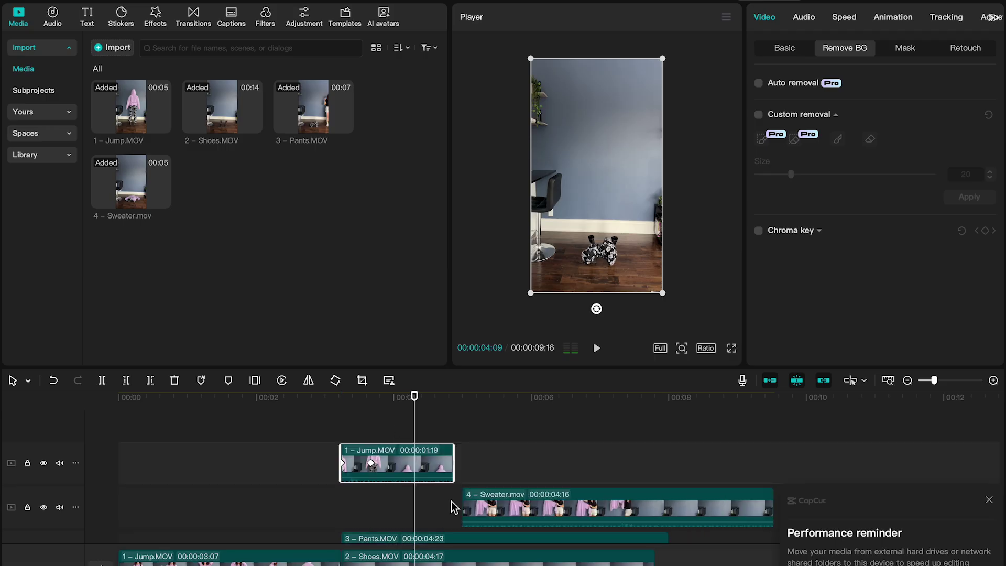
- Turn on custom background removal for the Sweater clip and brush over the body of the held hoodie
{"action": "left_click", "coordinate": [534, 499]}
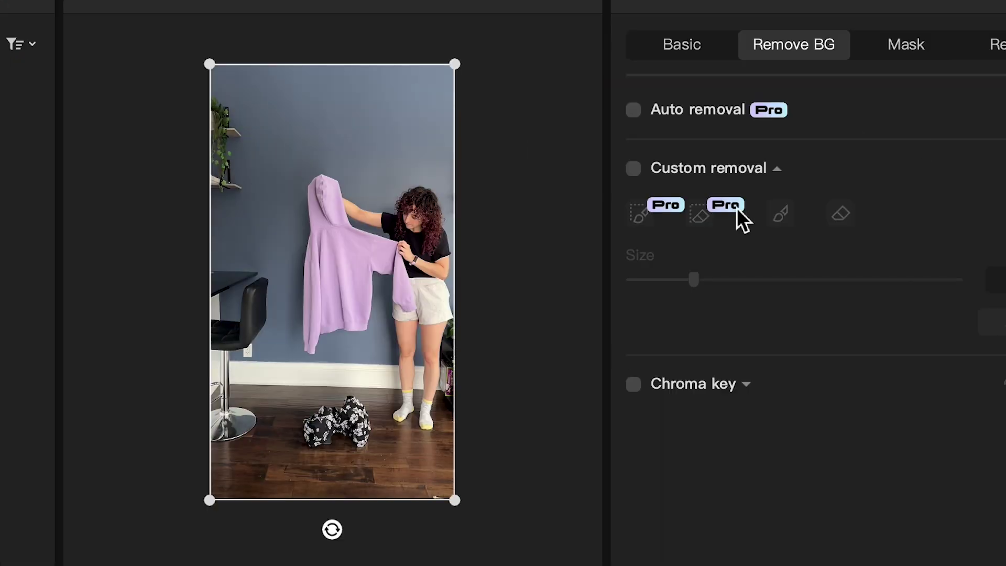
{"action": "left_click", "coordinate": [634, 167]}
{"action": "left_click", "coordinate": [644, 215]}
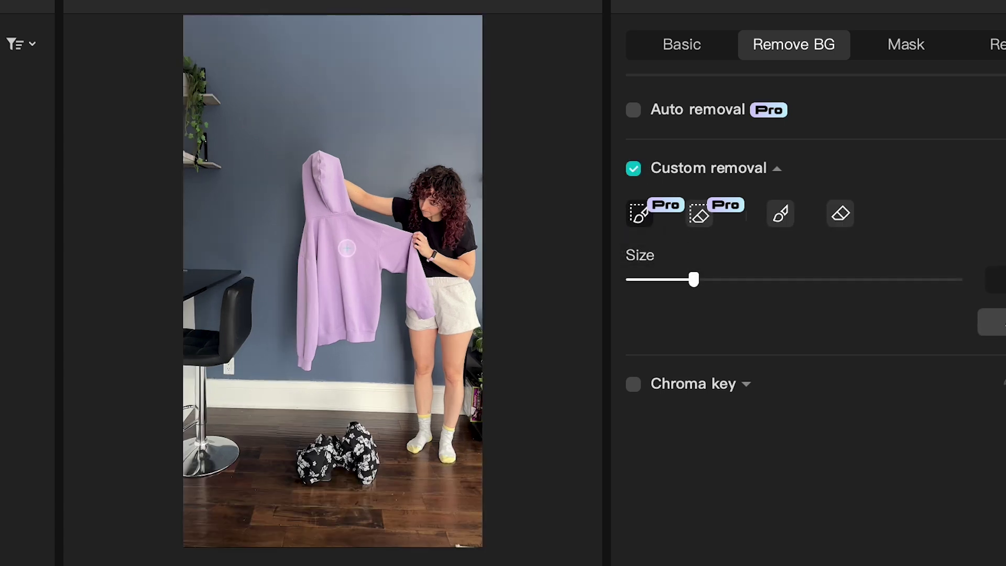
{"action": "scroll", "coordinate": [347, 248], "scroll_direction": "up", "scroll_amount": 2}
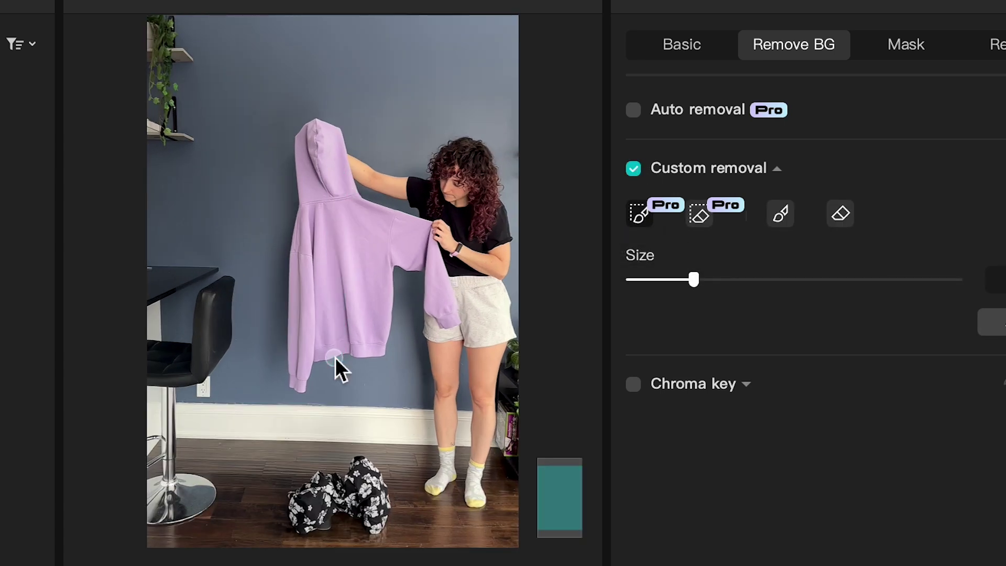
{"action": "left_click_drag", "start_coordinate": [336, 358], "coordinate": [346, 388]}
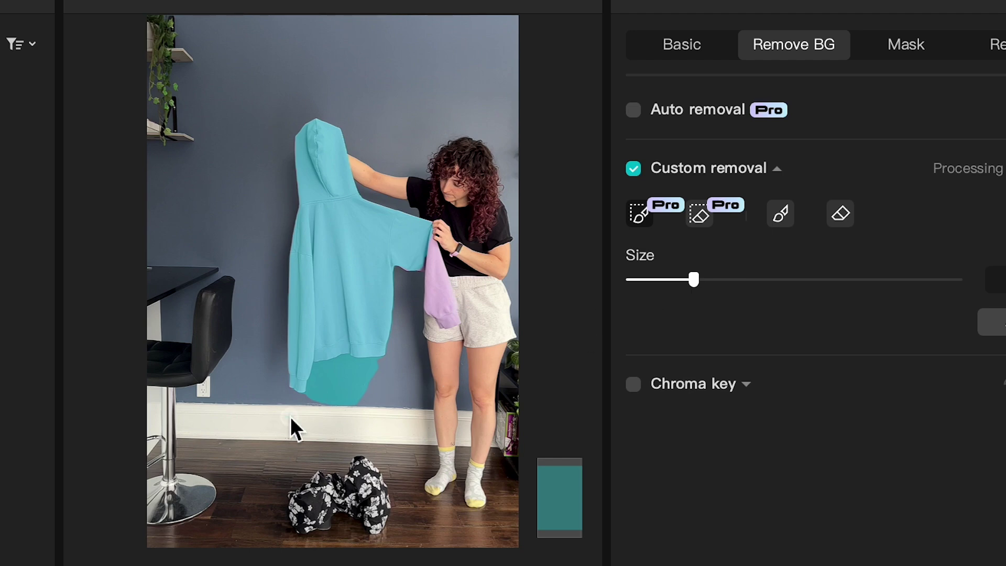
- Paint over the remaining hoodie sleeve at brush size 20 and apply the custom removal
{"action": "scroll", "coordinate": [446, 455], "scroll_direction": "up", "scroll_amount": 1}
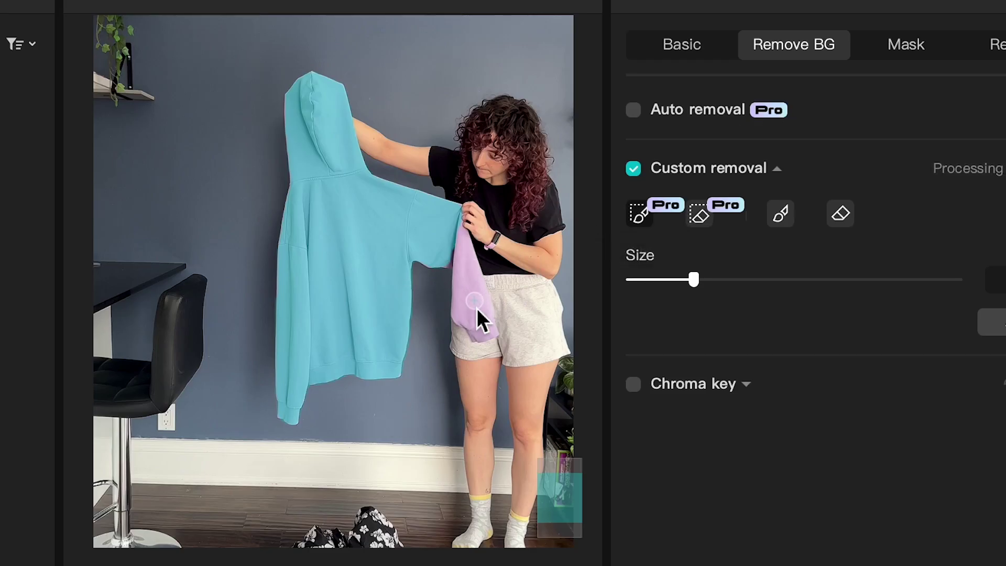
{"action": "left_click_drag", "start_coordinate": [476, 299], "coordinate": [452, 238]}
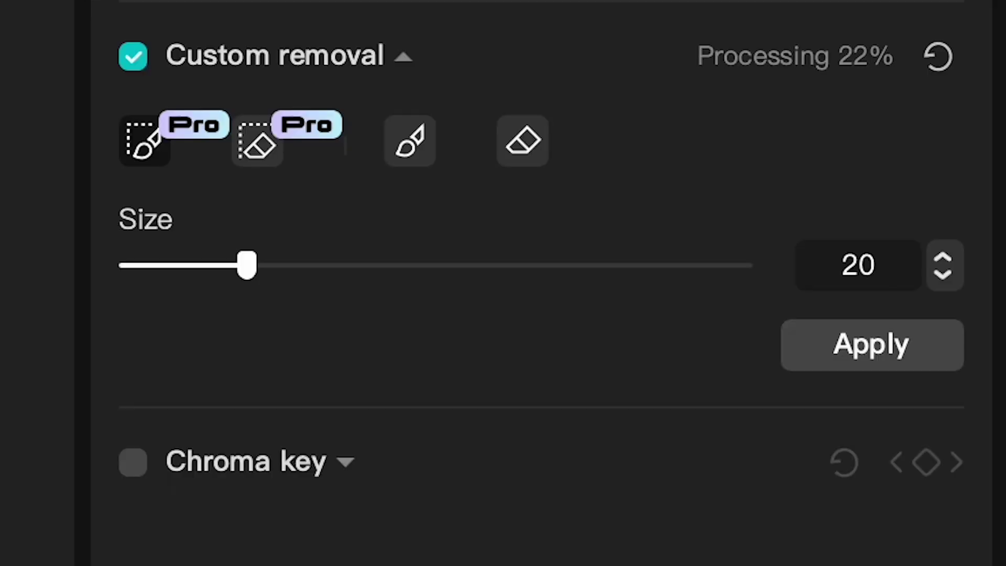
{"action": "left_click", "coordinate": [863, 352]}
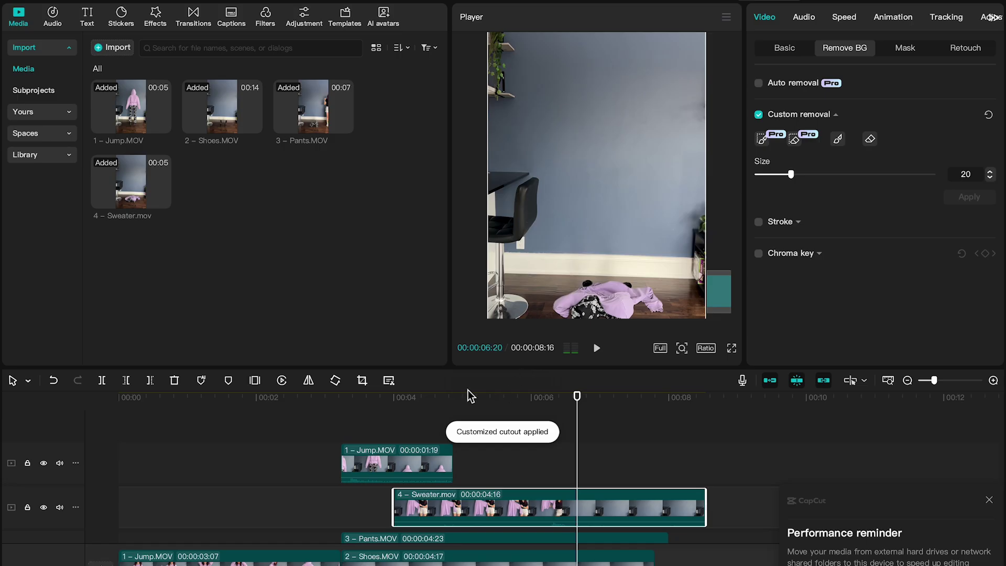
- Play back the Sweater cutout falling over the pants and boots
{"action": "key", "text": "space"}
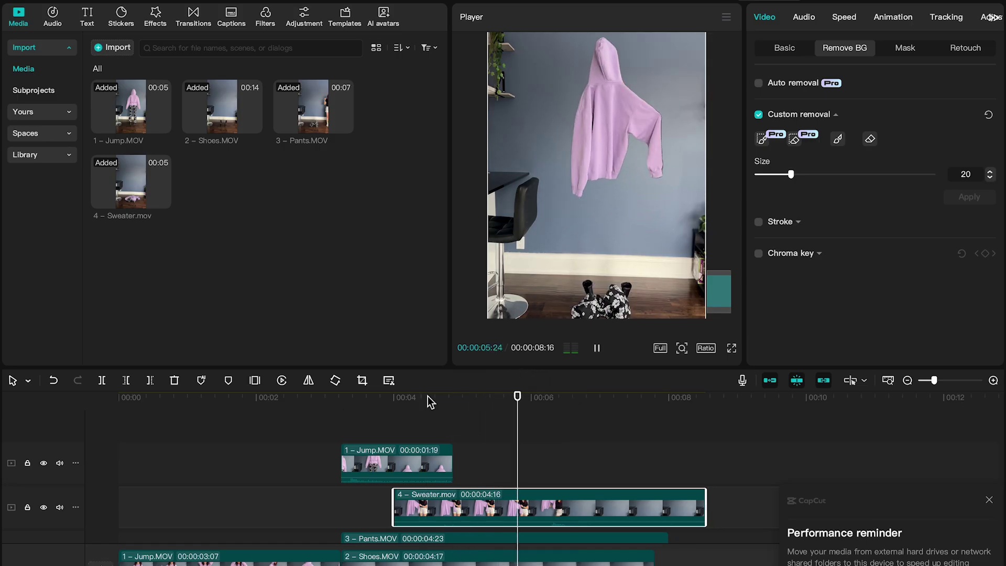
{"action": "key", "text": "space"}
{"action": "key", "text": "super+minus"}
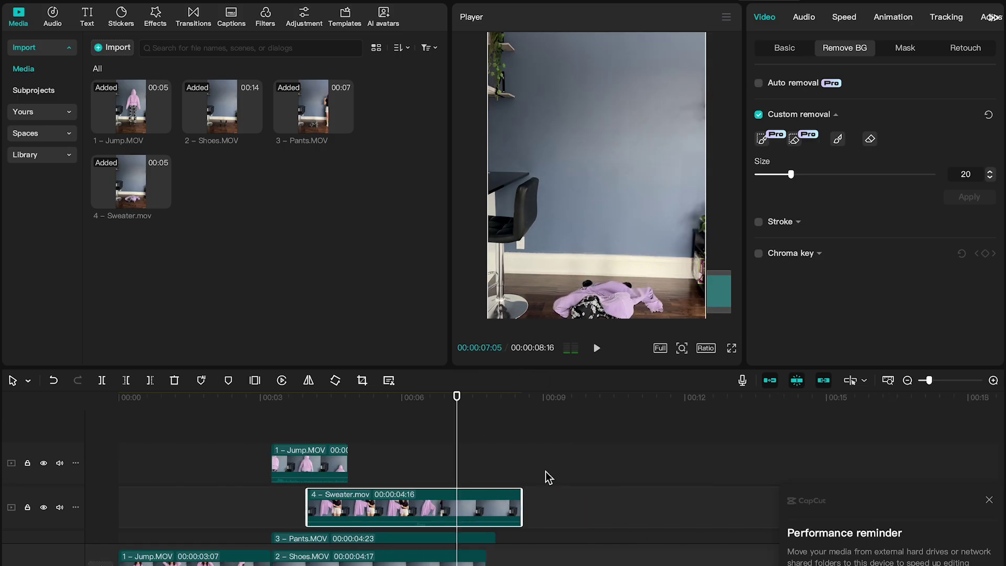
- Shift the Sweater clip earlier so its hoodie overlaps the falling jump hoodie at 00:00:03:14
{"action": "scroll", "coordinate": [549, 477], "scroll_direction": "up", "scroll_amount": 2}
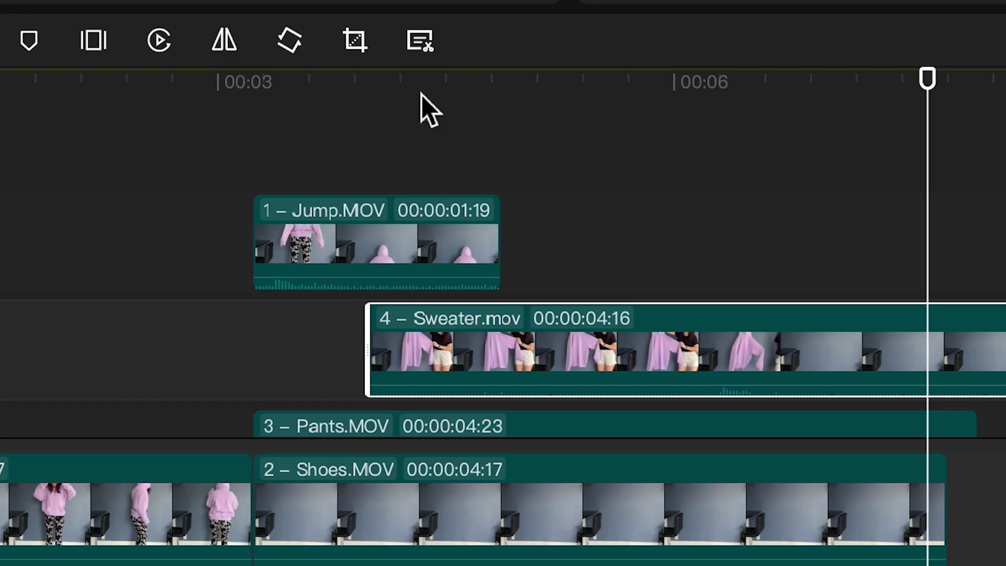
{"action": "left_click", "coordinate": [421, 94]}
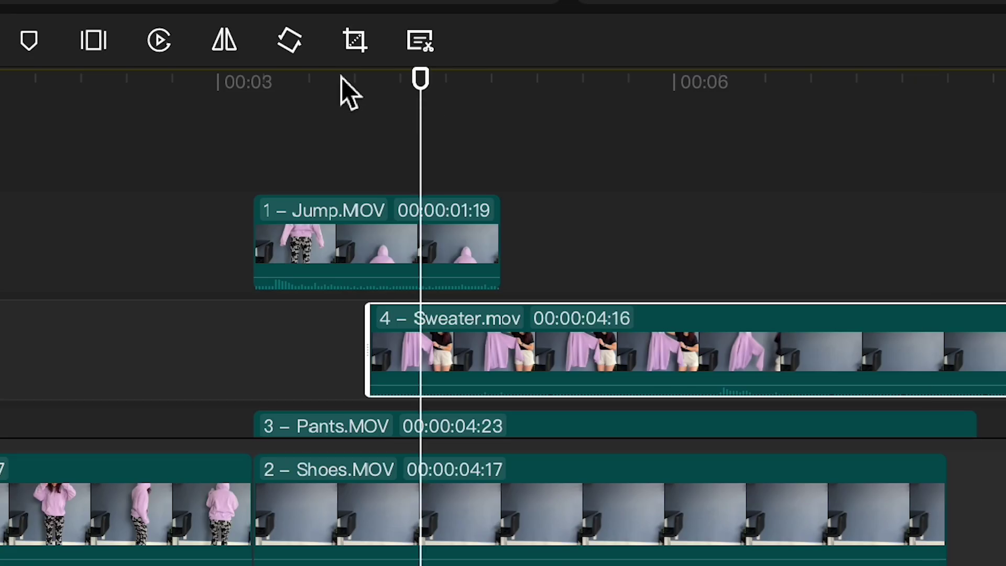
{"action": "left_click_drag", "start_coordinate": [342, 79], "coordinate": [288, 84]}
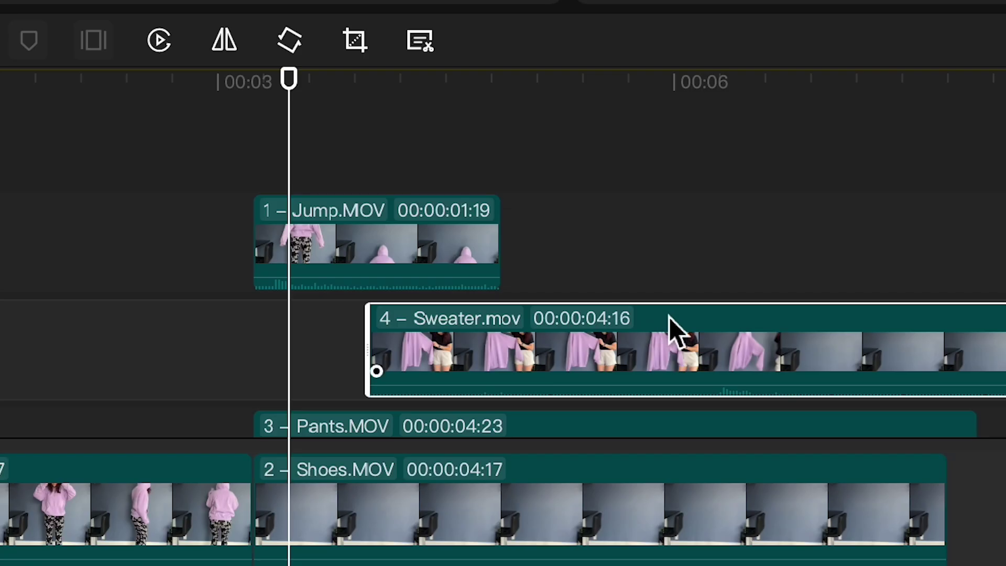
{"action": "left_click_drag", "start_coordinate": [673, 330], "coordinate": [557, 328]}
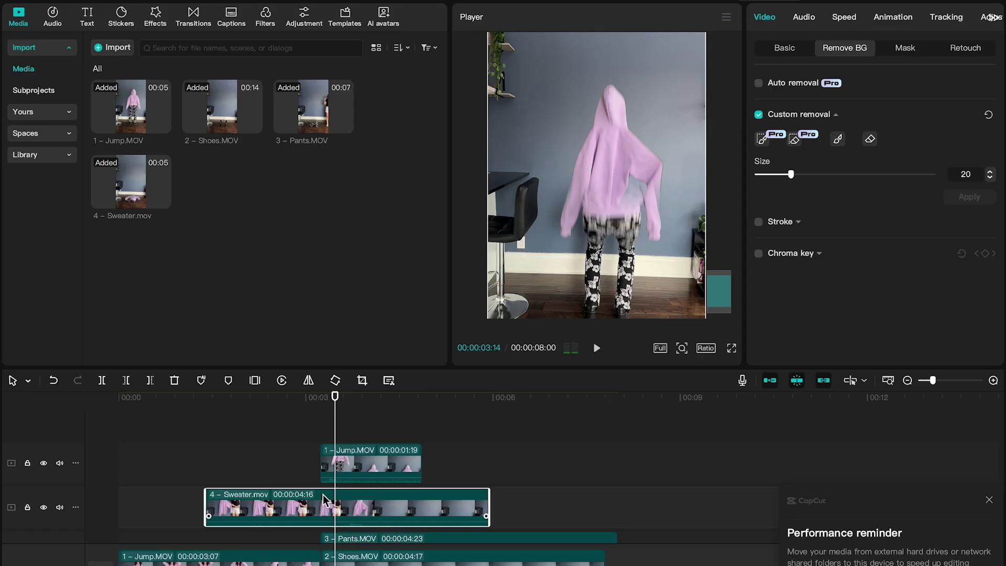
{"action": "left_click_drag", "start_coordinate": [326, 501], "coordinate": [315, 500]}
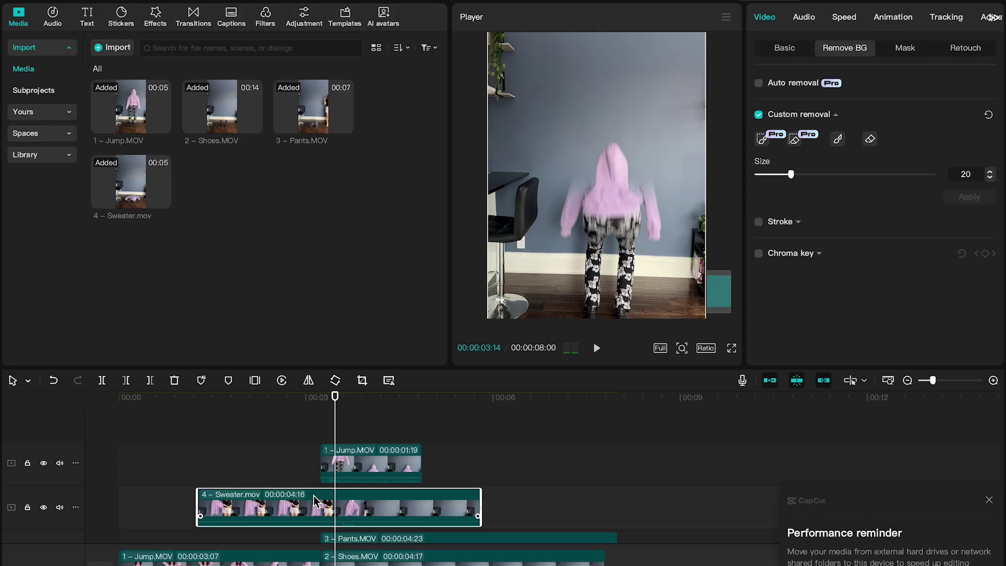
{"action": "scroll", "coordinate": [365, 501], "scroll_direction": "up", "scroll_amount": 3}
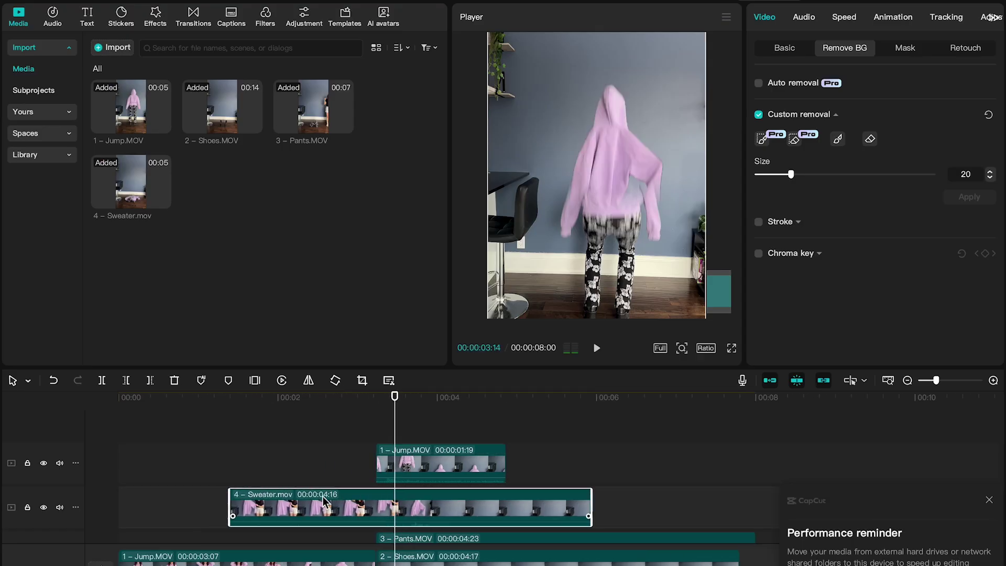
{"action": "left_click_drag", "start_coordinate": [395, 492], "coordinate": [387, 492]}
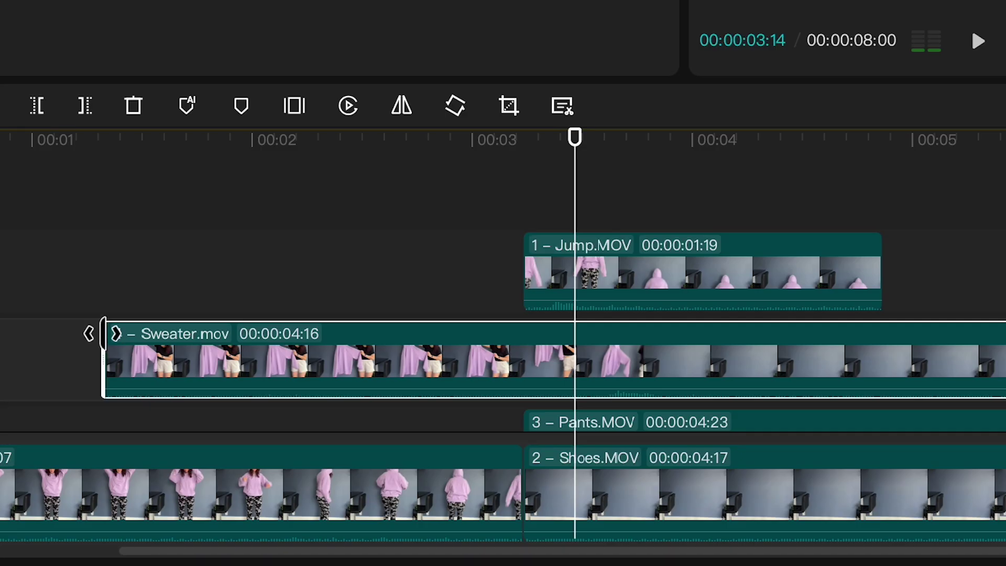
- Trim the start of the Sweater clip to the start of the Shoes clip and play the drop
{"action": "left_click_drag", "start_coordinate": [104, 334], "coordinate": [532, 356]}
{"action": "left_click_drag", "start_coordinate": [575, 137], "coordinate": [309, 131]}
{"action": "key", "text": "space"}
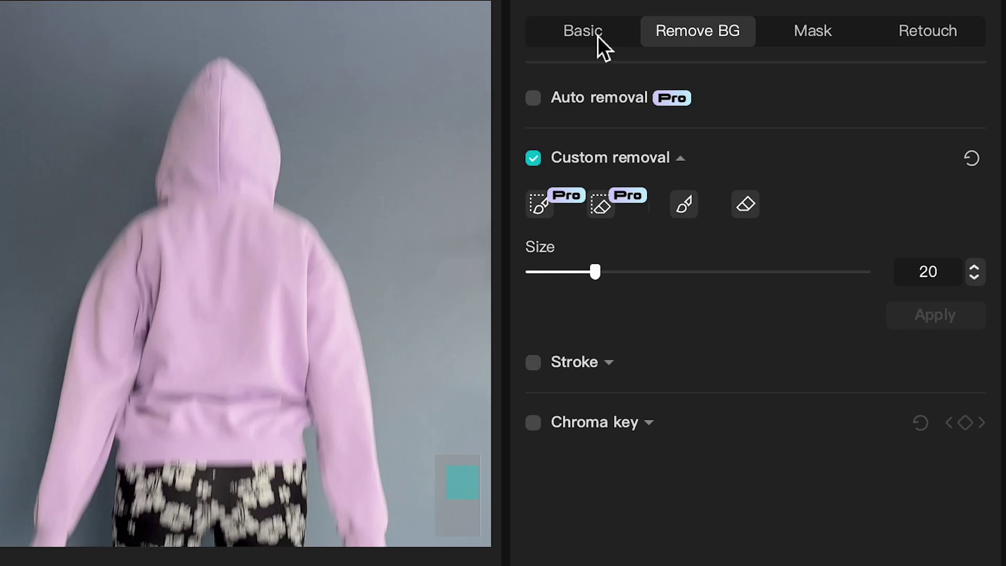
- Keyframe the Sweater clip's position at X 80, Y 20, move it to X 0, Y 0 at 00:00:03:21, and play the result
{"action": "left_click", "coordinate": [598, 36]}
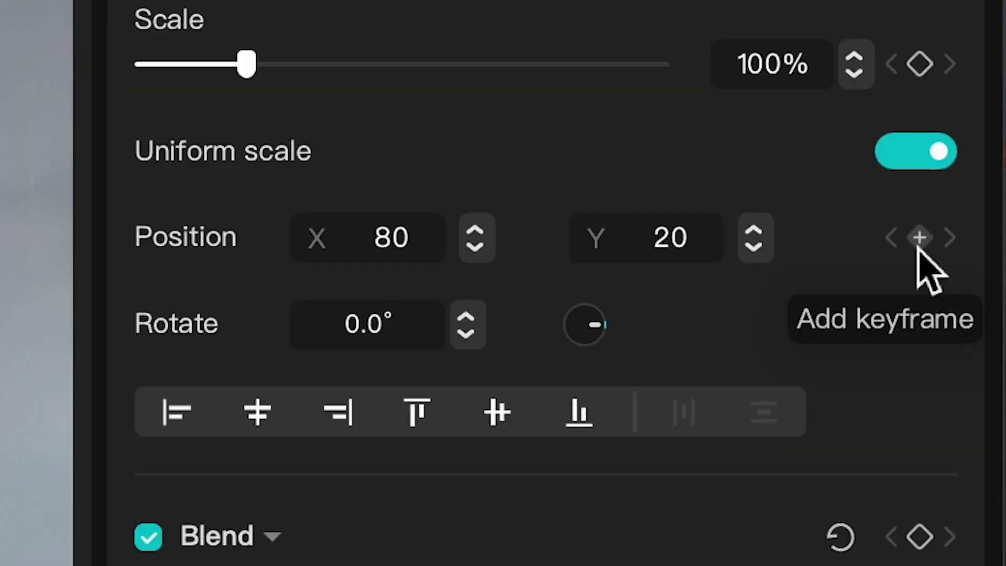
{"action": "left_click", "coordinate": [965, 267]}
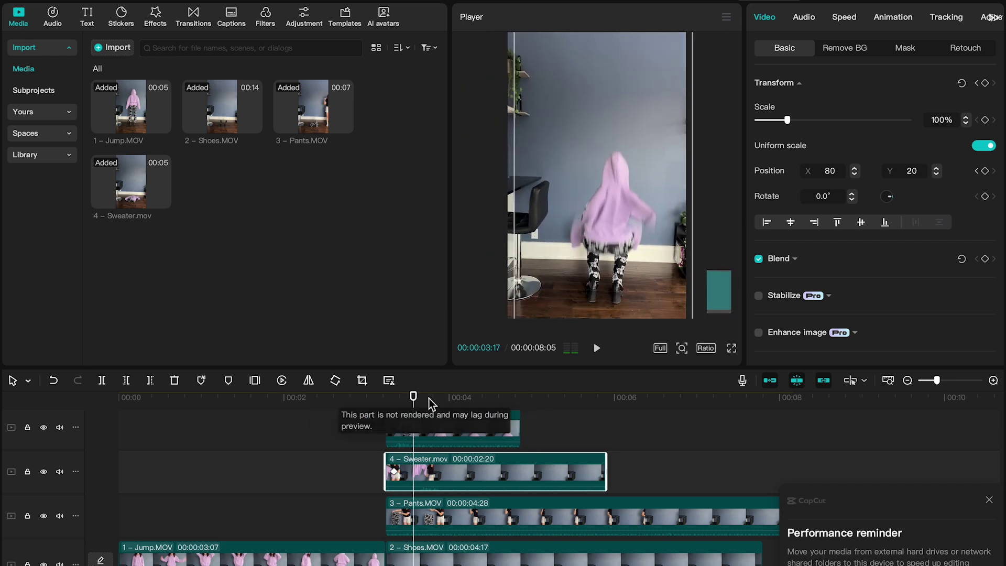
{"action": "left_click_drag", "start_coordinate": [414, 399], "coordinate": [461, 404]}
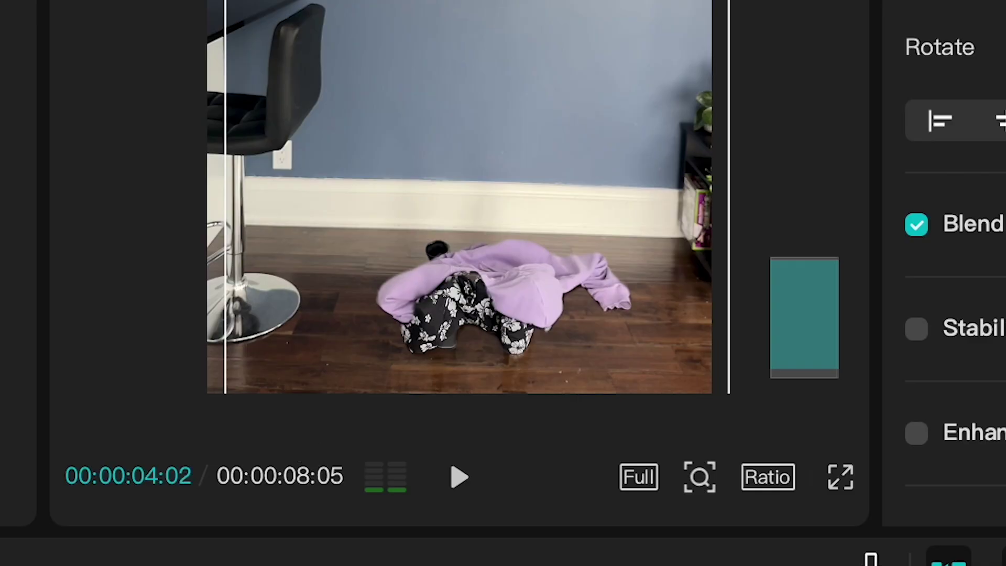
{"action": "left_click_drag", "start_coordinate": [455, 407], "coordinate": [448, 407]}
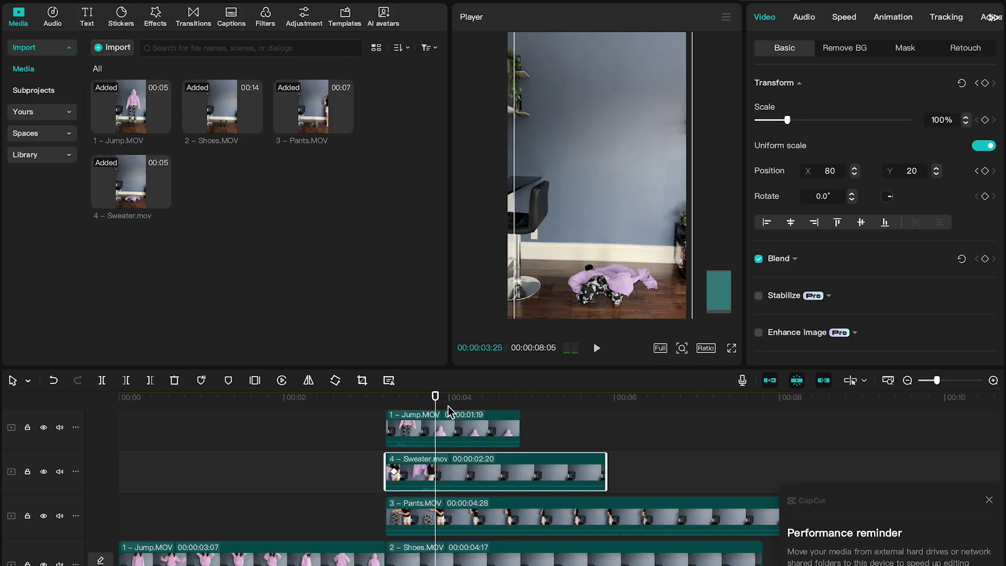
{"action": "key", "text": "Left"}
{"action": "key", "text": "Left"}
{"action": "key", "text": "Left"}
{"action": "key", "text": "Left"}
{"action": "key", "text": "Left"}
{"action": "key", "text": "Left"}
{"action": "key", "text": "Left"}
{"action": "key", "text": "Right"}
{"action": "key", "text": "Right"}
{"action": "key", "text": "Right"}
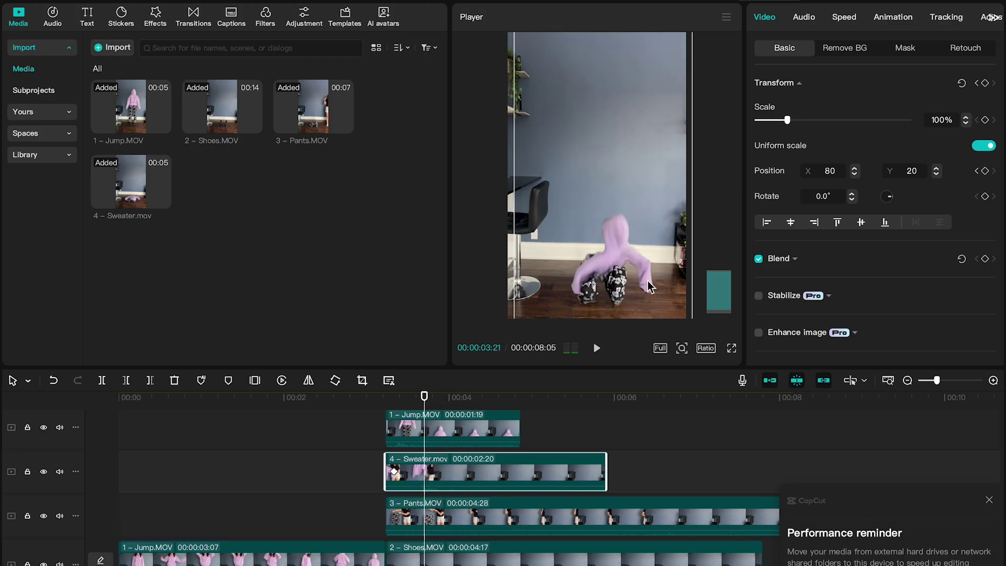
{"action": "left_click_drag", "start_coordinate": [649, 282], "coordinate": [648, 279]}
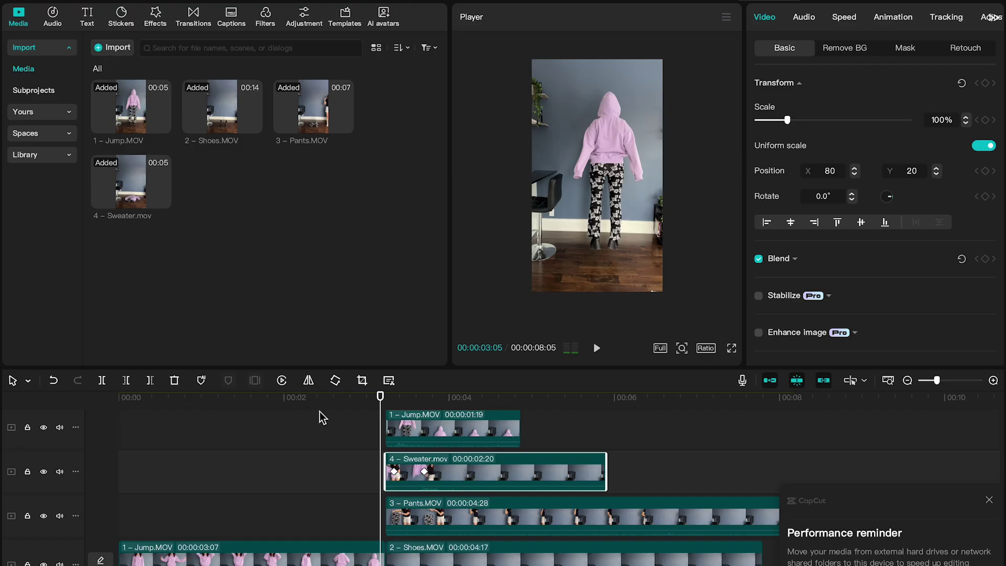
{"action": "key", "text": "space"}
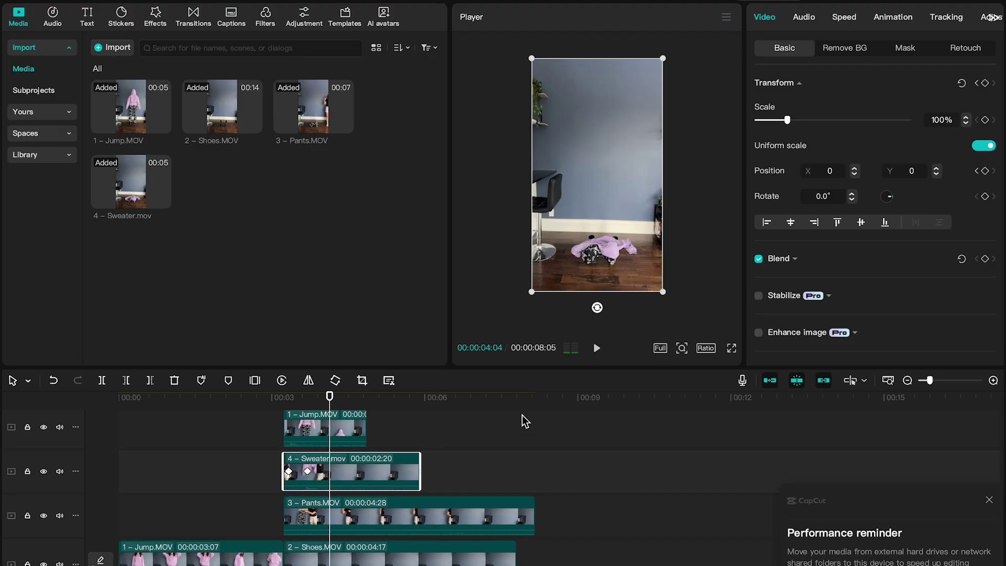
- Trim the ends of the Pants and Shoes clips to the Sweater clip's end at 00:00:05:27 and start the export
{"action": "key", "text": "super+plus"}
{"action": "left_click_drag", "start_coordinate": [591, 518], "coordinate": [497, 517]}
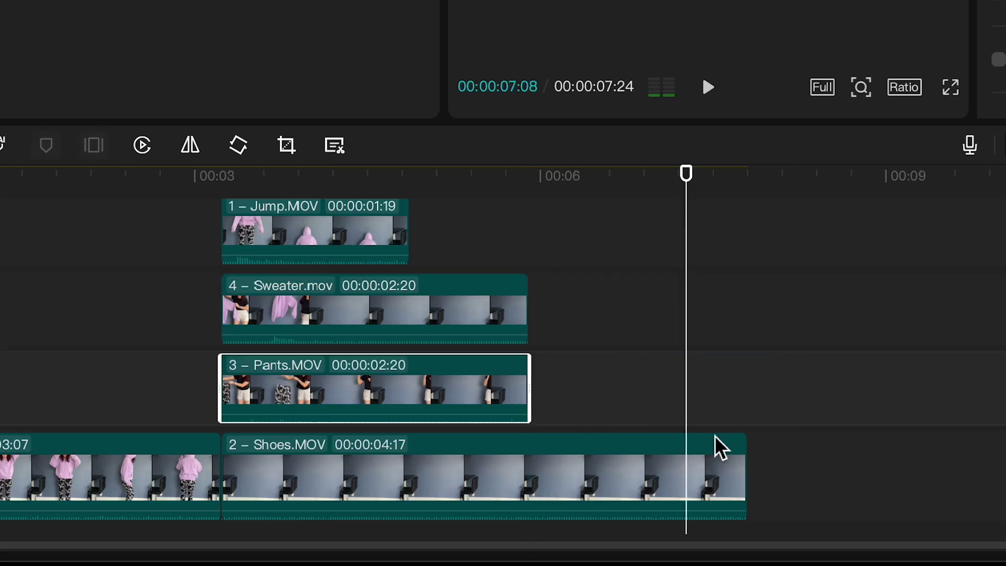
{"action": "left_click_drag", "start_coordinate": [746, 467], "coordinate": [528, 450]}
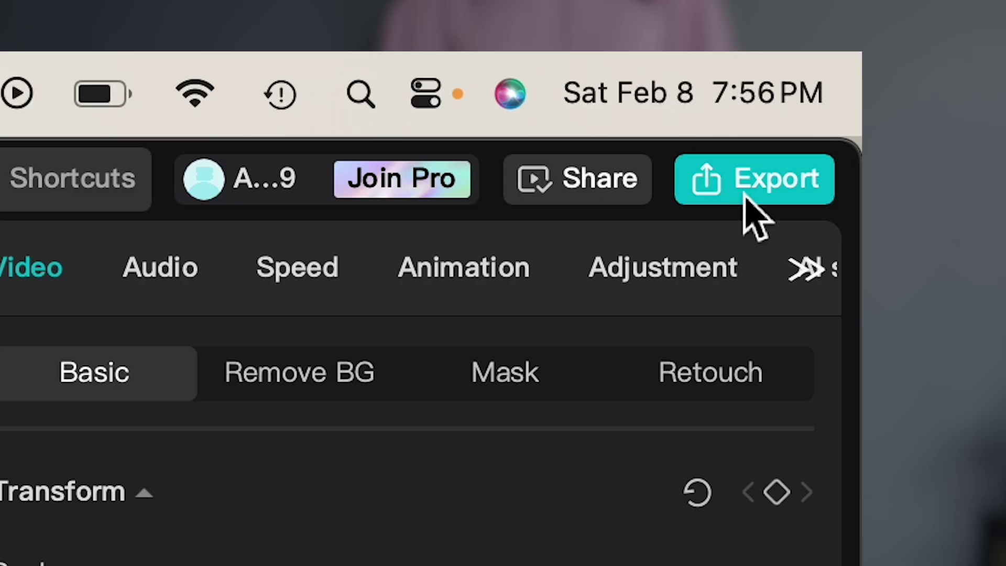
{"action": "left_click", "coordinate": [749, 199]}
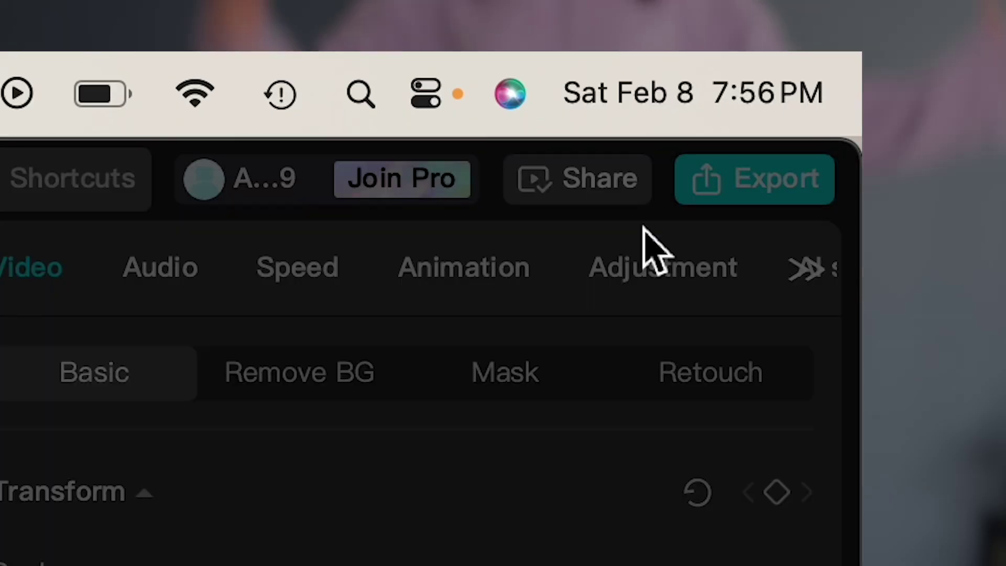